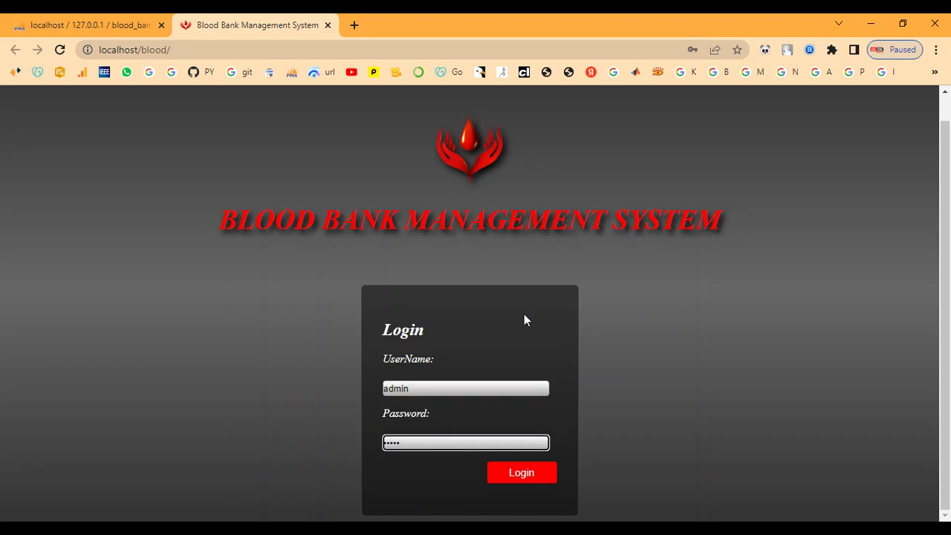
- Submit the administrator credentials to reach the Home page
click(535, 474)
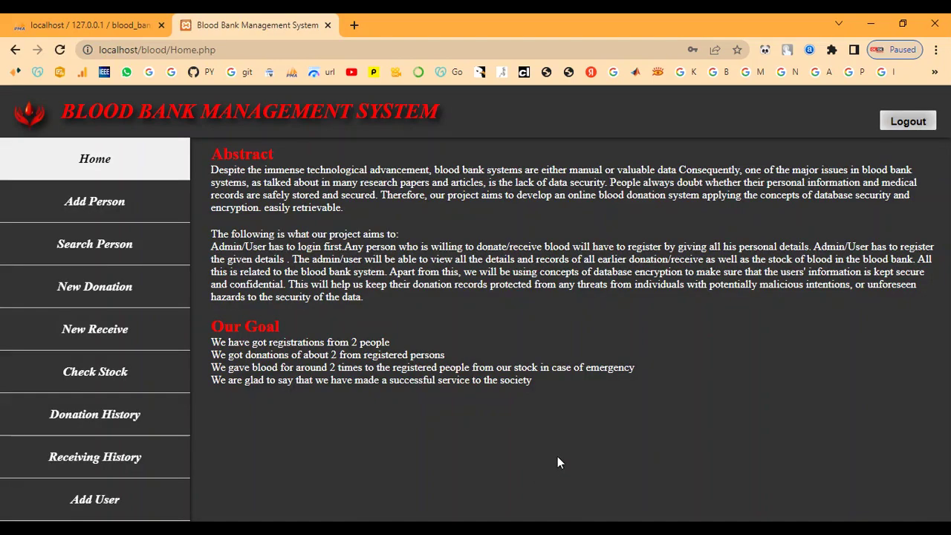
- Review the Home page's title, Abstract and Our Goal text, then open Add Person
drag(60, 111, 512, 107)
click(510, 111)
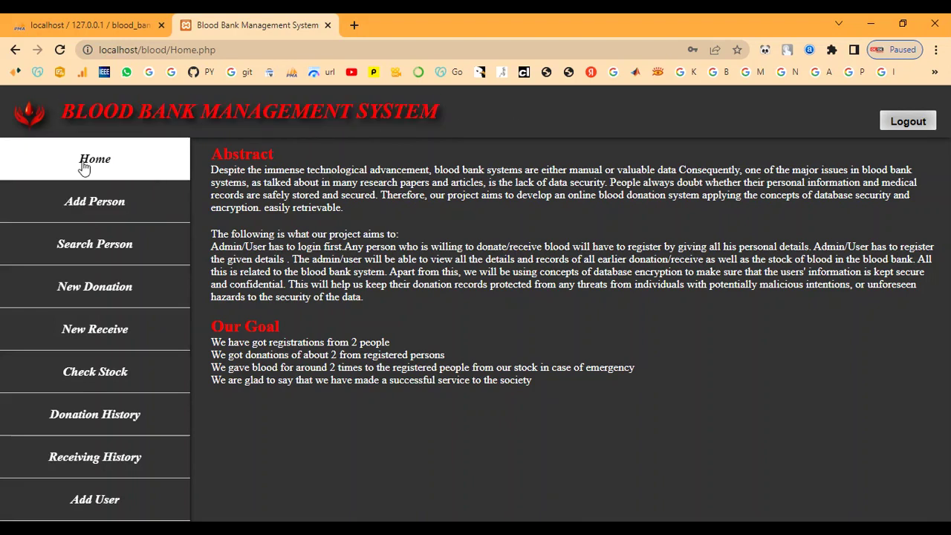
drag(213, 154, 429, 313)
click(429, 313)
drag(212, 325, 577, 398)
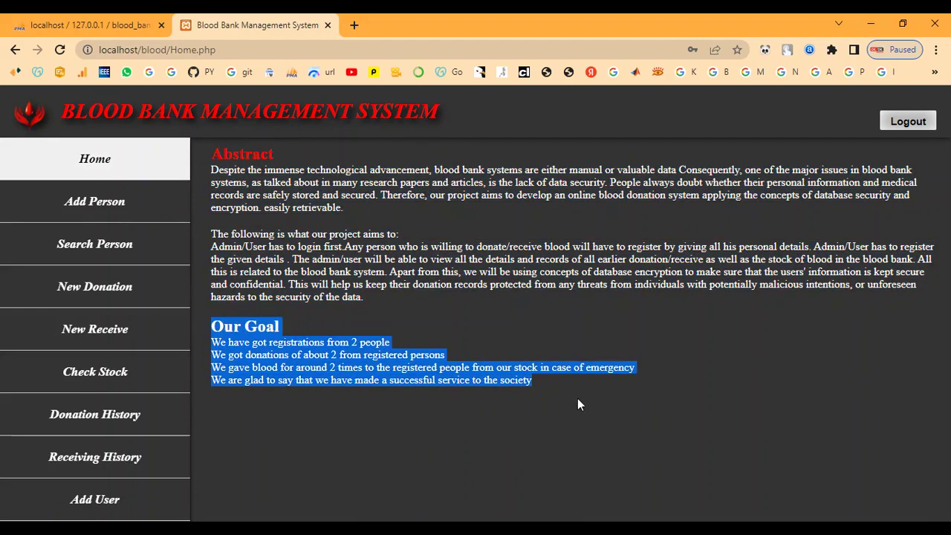
click(577, 398)
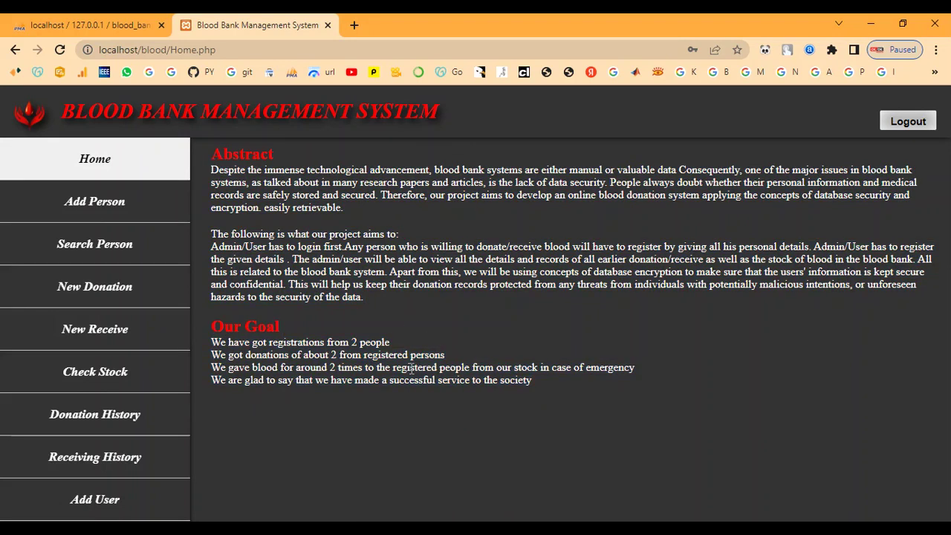
click(108, 211)
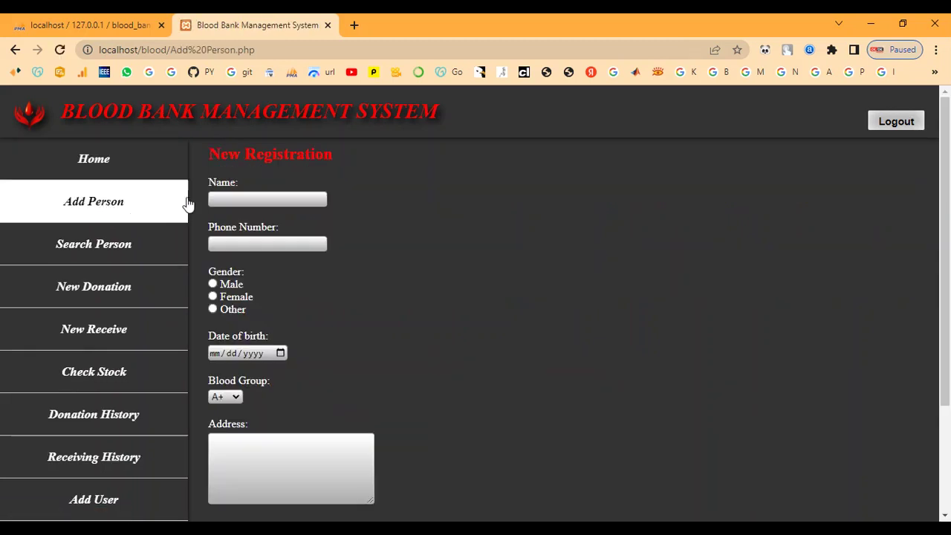
- Enter the person's name and phone number and set the gender to Female
click(226, 197)
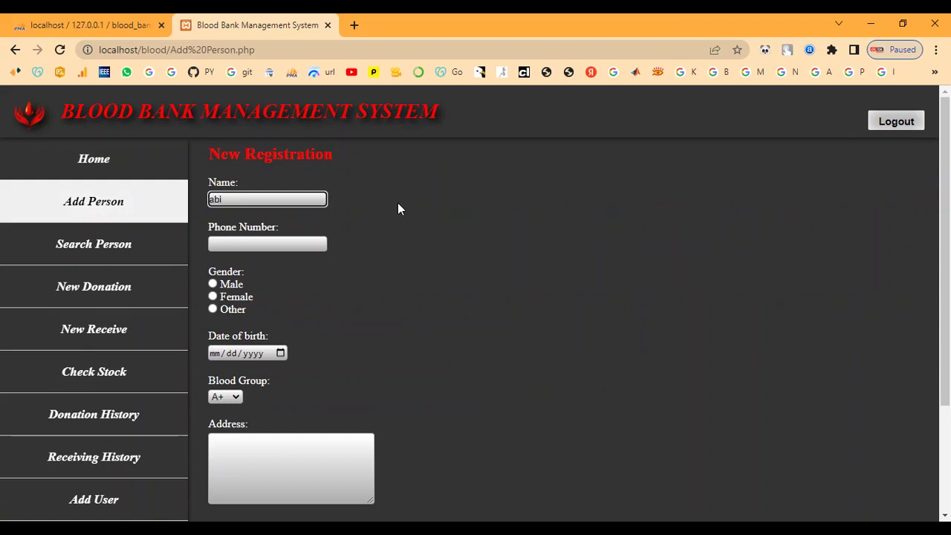
key(Tab)
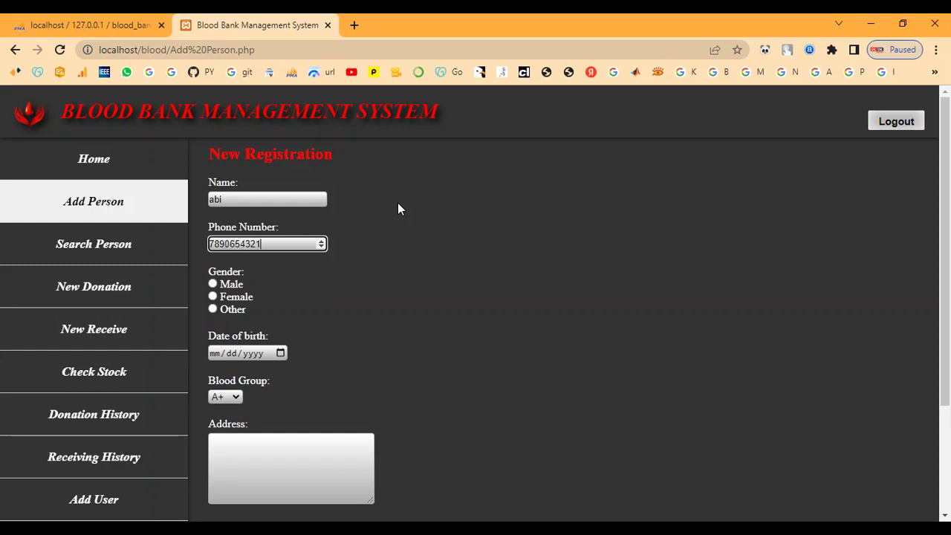
click(213, 297)
- Set the date of birth to 23 January 2001 in the calendar
click(280, 353)
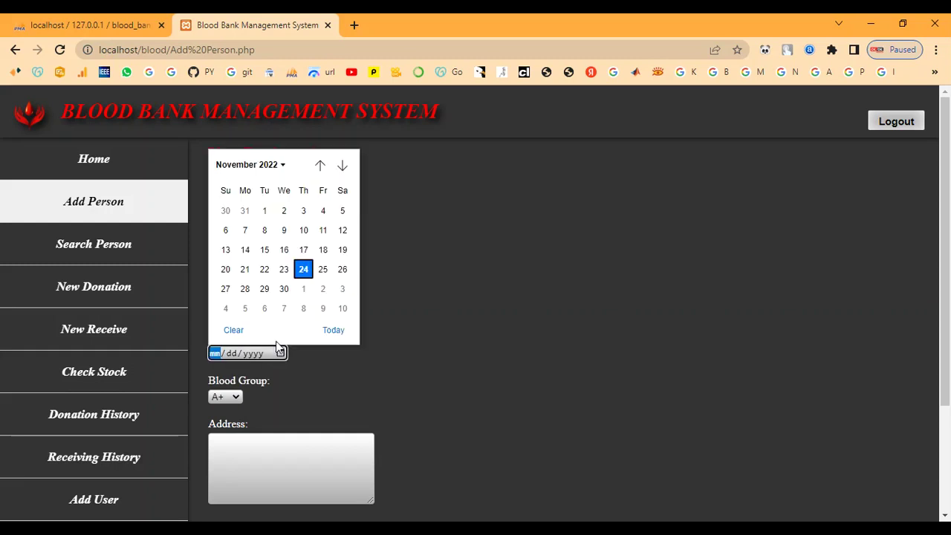
click(269, 167)
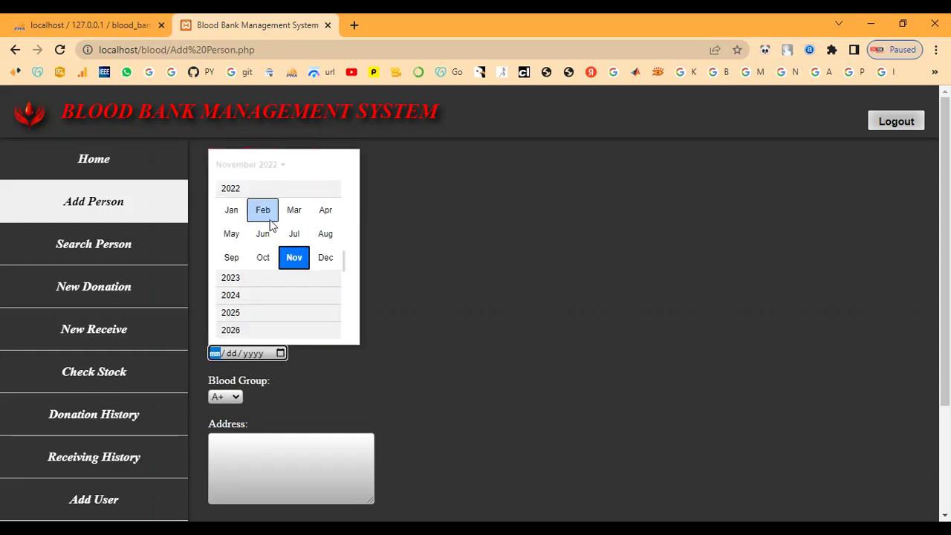
scroll(269, 220, up, 3)
scroll(269, 223, up, 5)
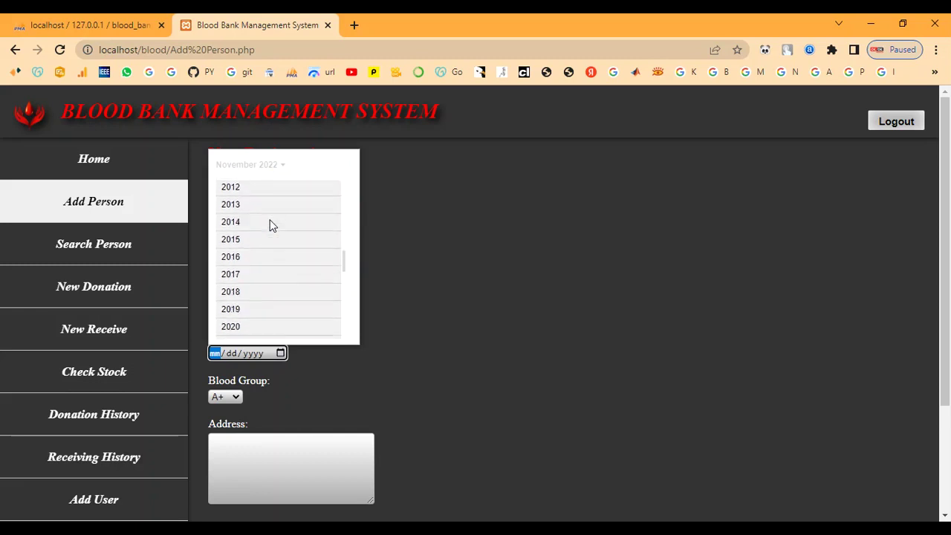
scroll(266, 217, up, 3)
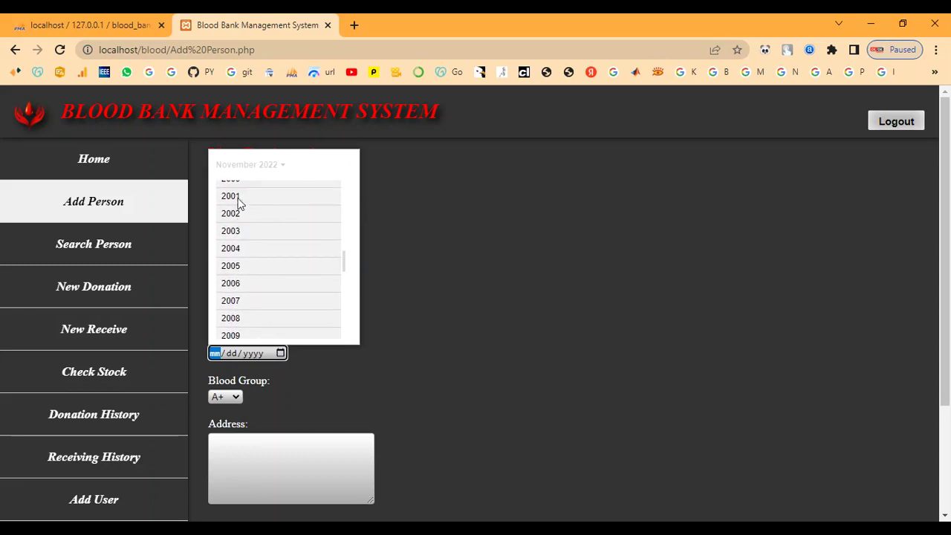
click(239, 199)
click(240, 209)
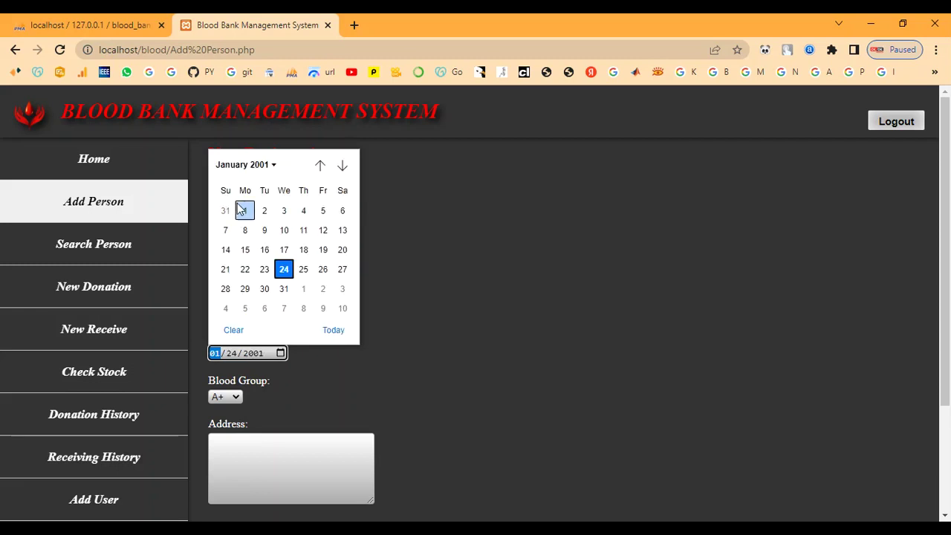
click(264, 269)
scroll(248, 306, down, 1)
scroll(249, 306, down, 1)
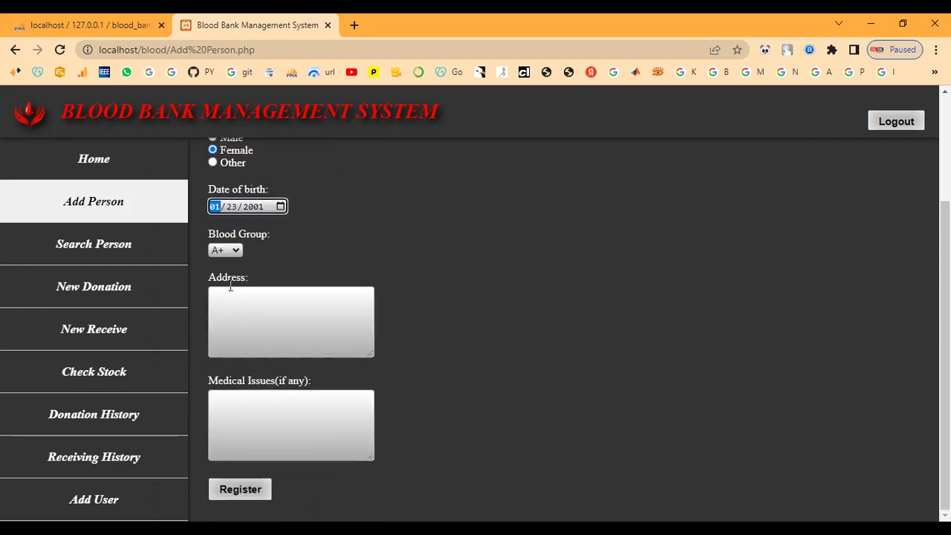
- Choose blood group B-, fill in the address and medical issues, and register
click(232, 252)
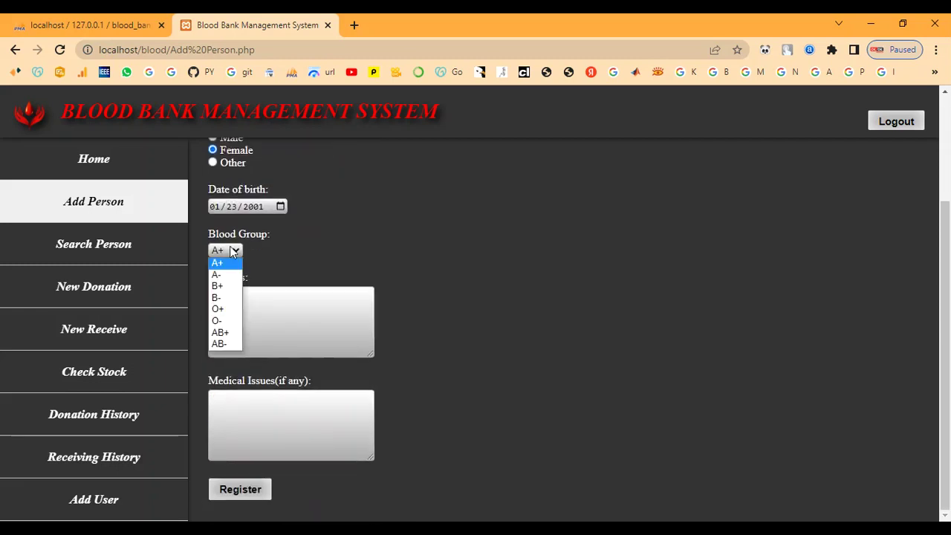
click(226, 287)
click(226, 296)
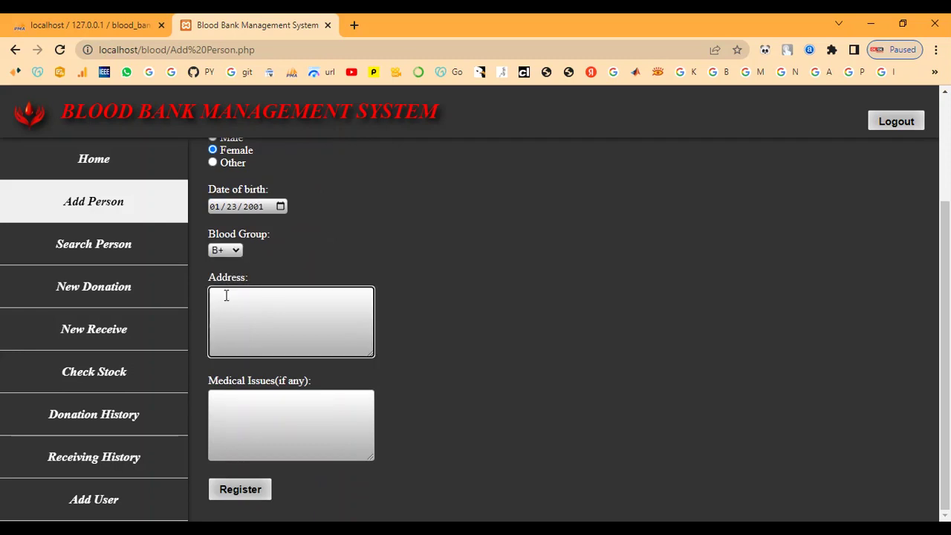
click(219, 253)
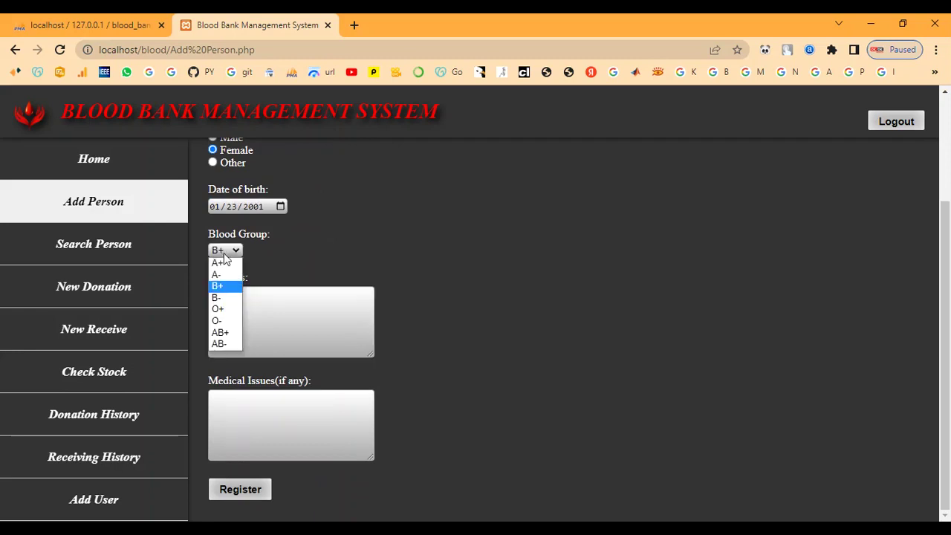
click(218, 297)
click(234, 304)
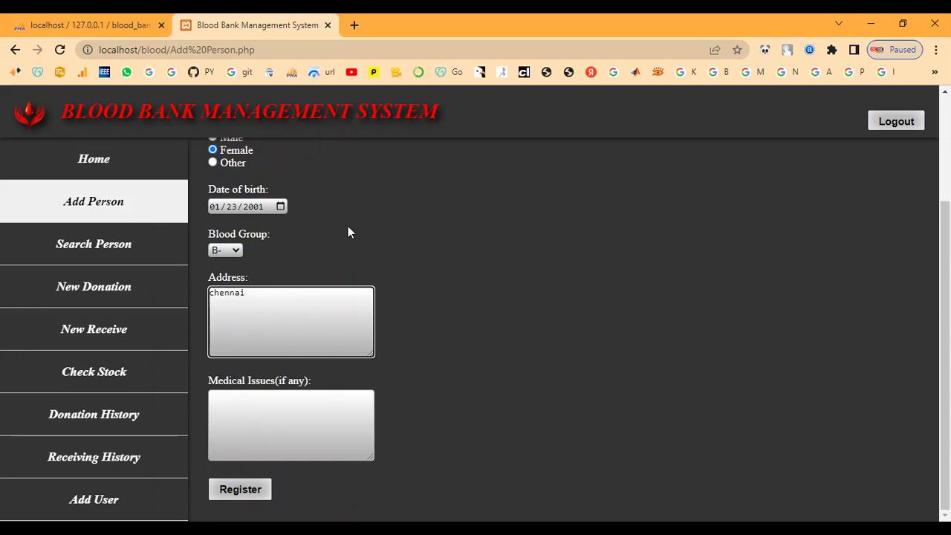
click(302, 427)
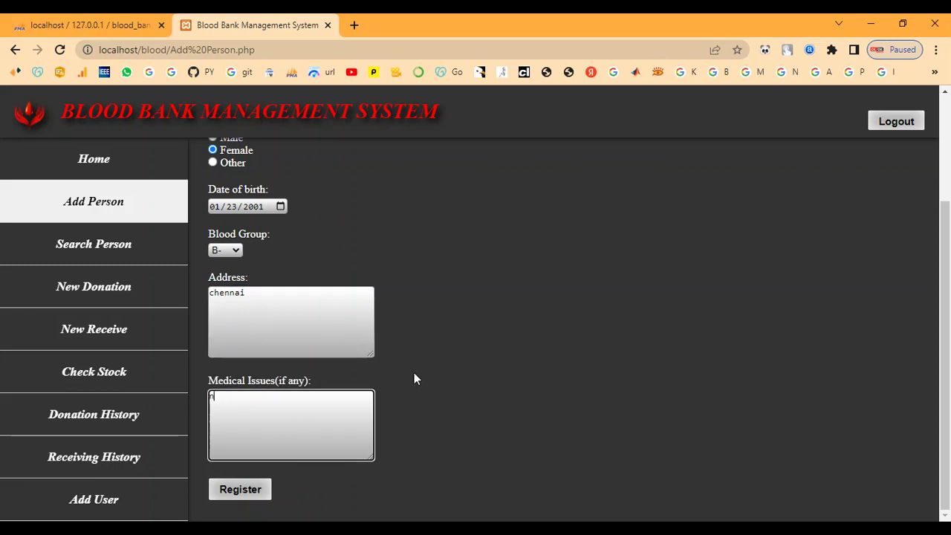
click(246, 490)
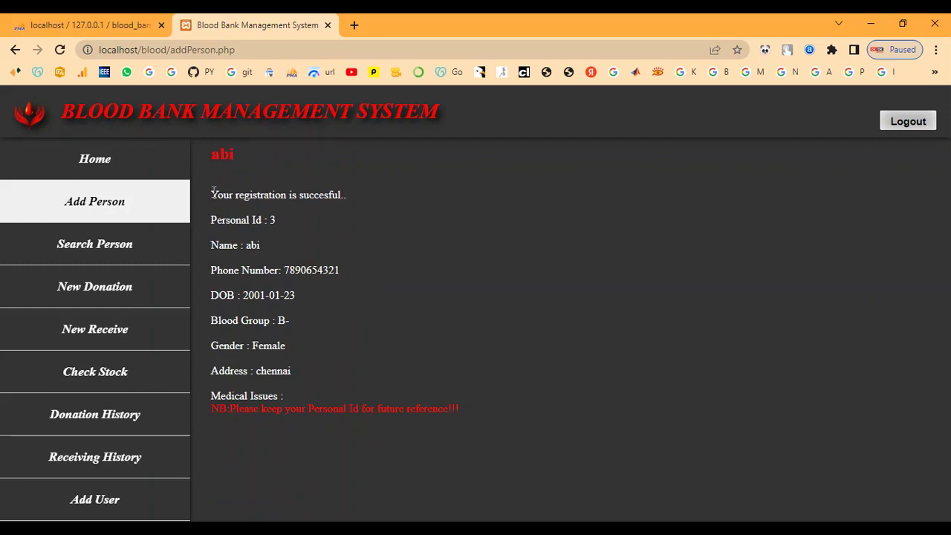
- Review the success message and the assigned Personal Id 3, then go to Search Person
drag(211, 196, 351, 199)
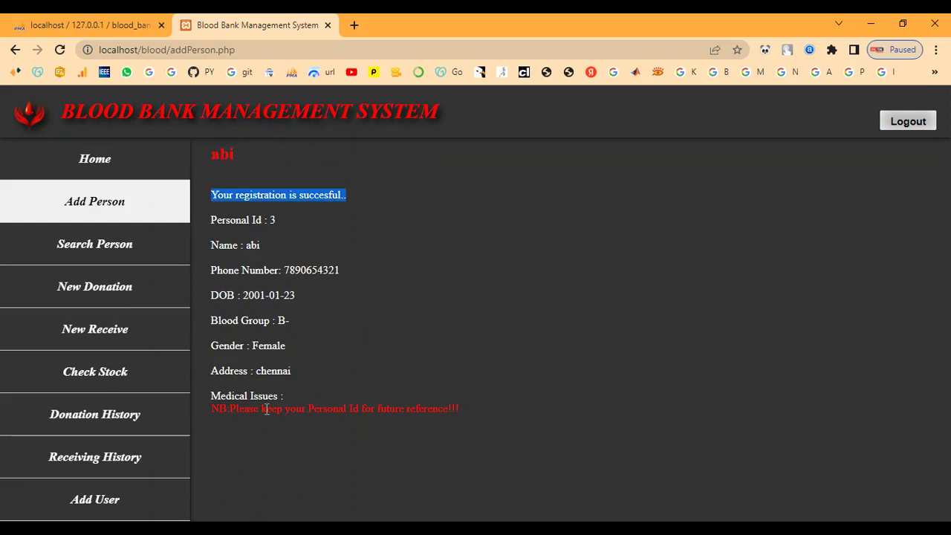
click(353, 288)
drag(211, 408, 475, 413)
click(474, 412)
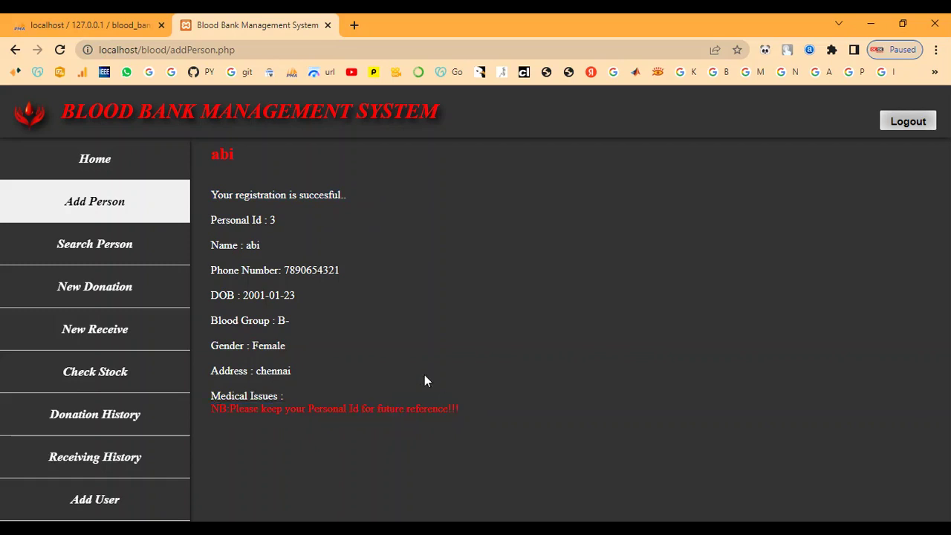
drag(214, 220, 278, 220)
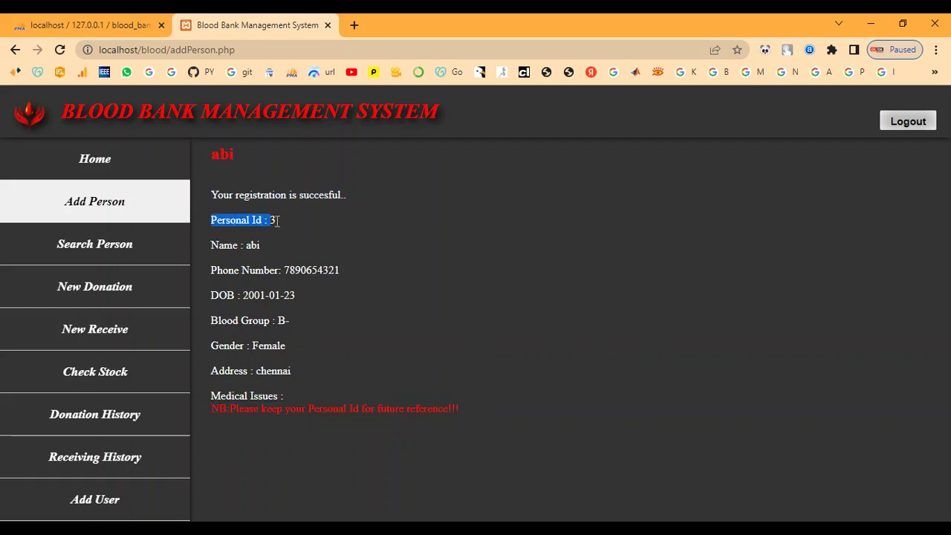
click(294, 220)
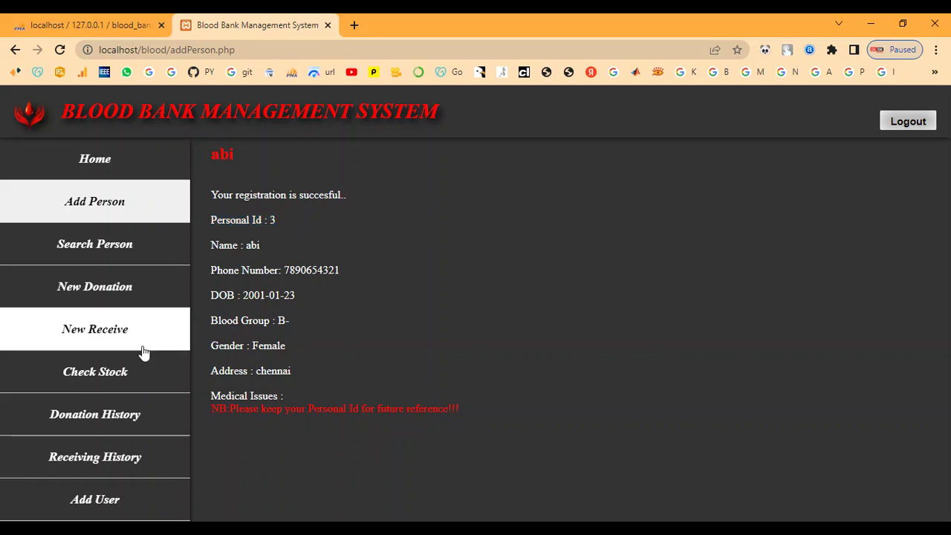
click(89, 249)
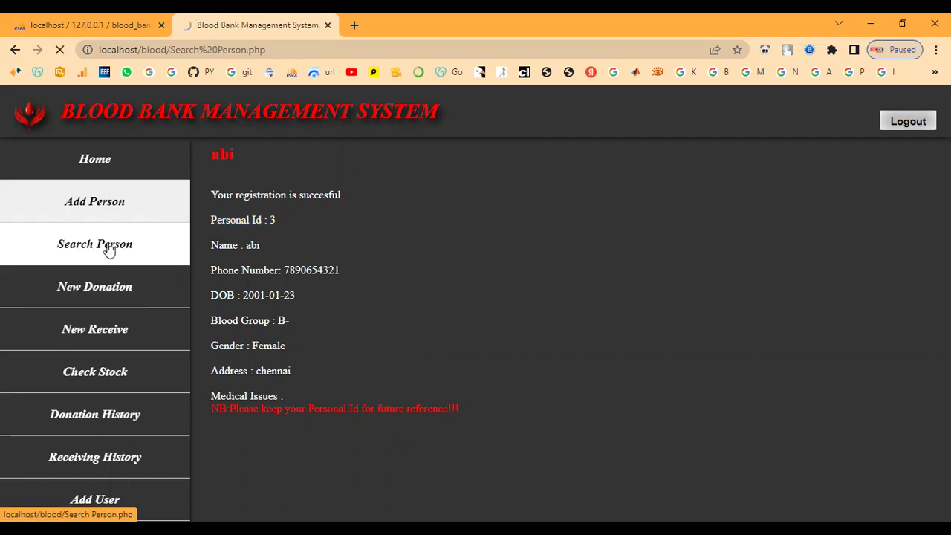
- Look up Personal ID 3 and review its name, blood group and empty donation and receiving histories
click(256, 201)
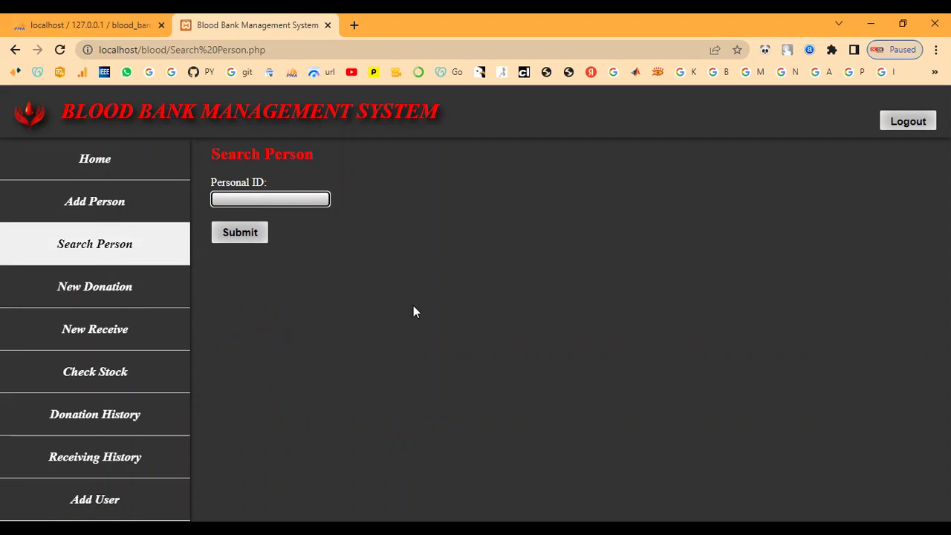
click(243, 234)
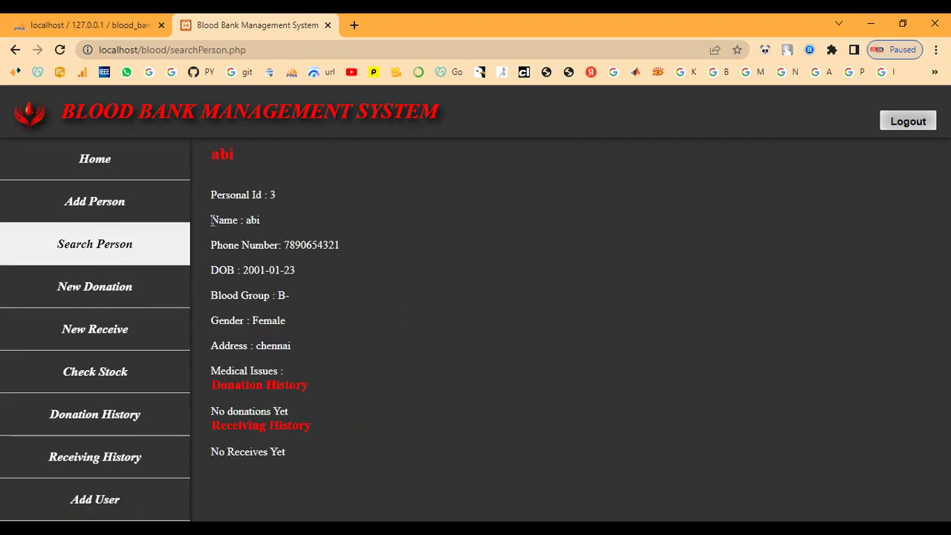
drag(212, 219, 273, 220)
click(327, 324)
drag(213, 296, 314, 296)
click(334, 301)
drag(222, 390, 305, 383)
click(300, 416)
drag(221, 425, 322, 428)
click(291, 450)
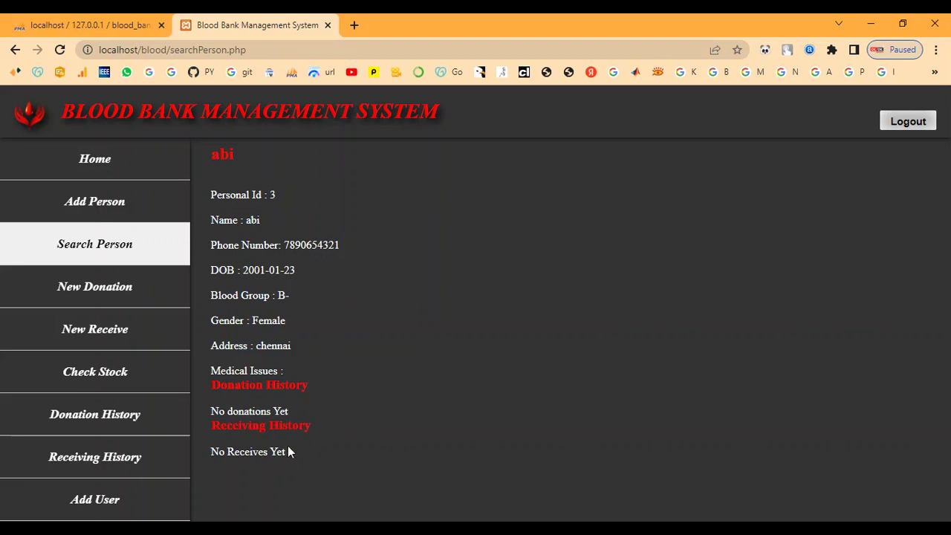
- Submit a new donation for Personal Id 3 with its units of blood and check the success message
click(89, 299)
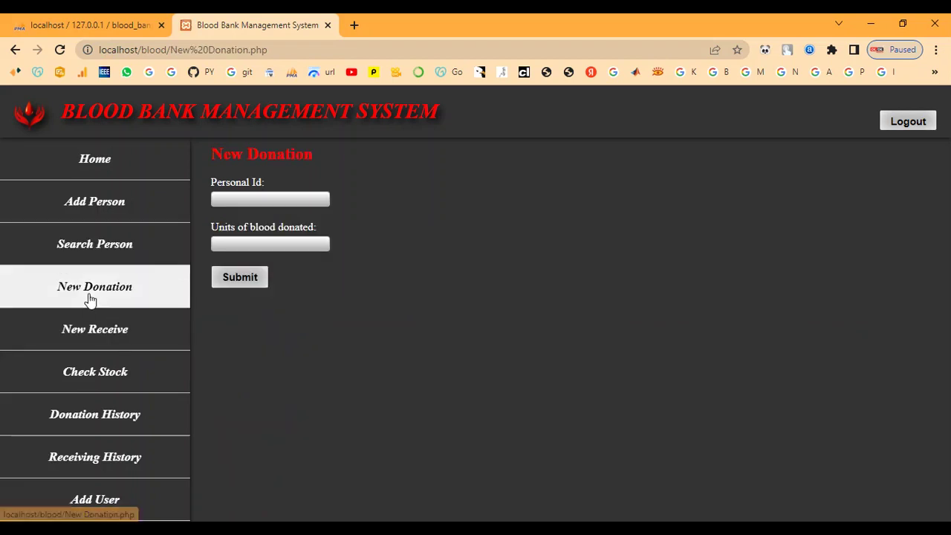
click(250, 198)
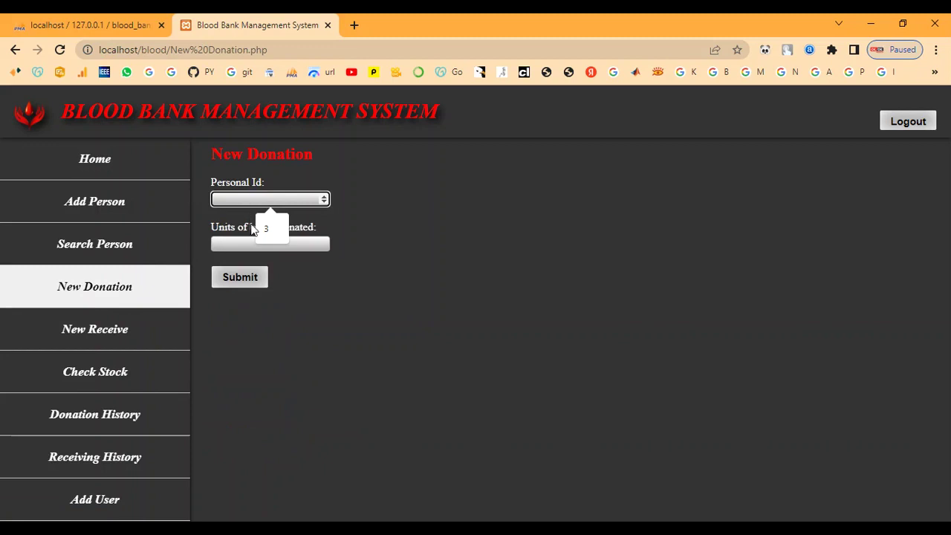
click(269, 227)
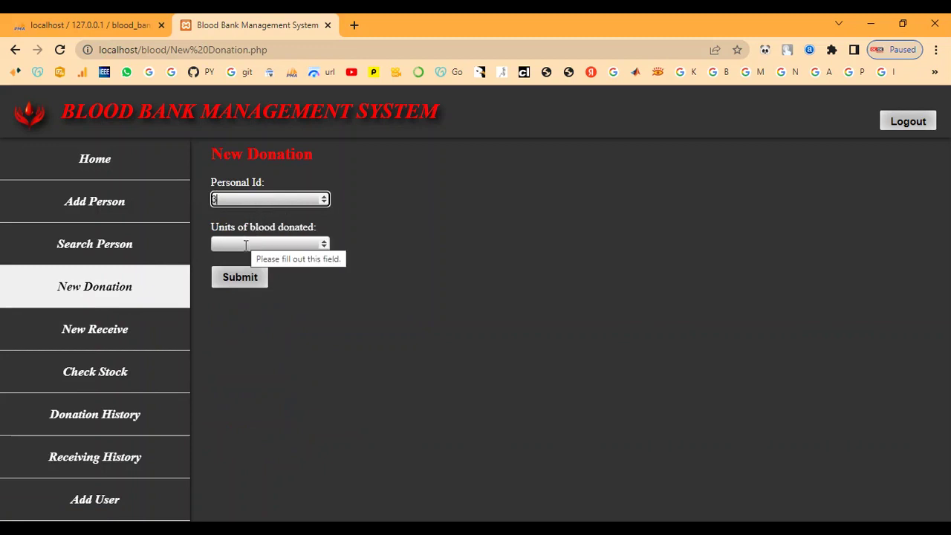
click(245, 243)
text(1)
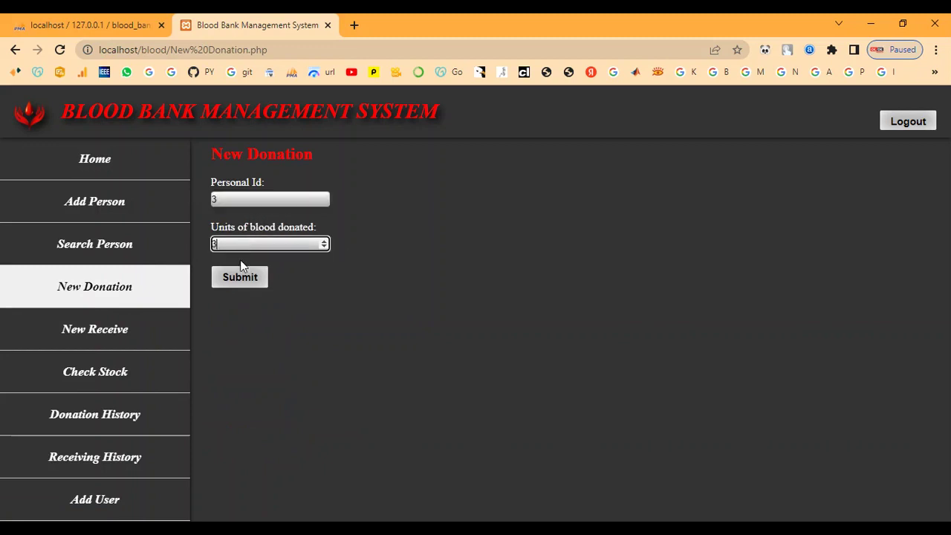
click(237, 277)
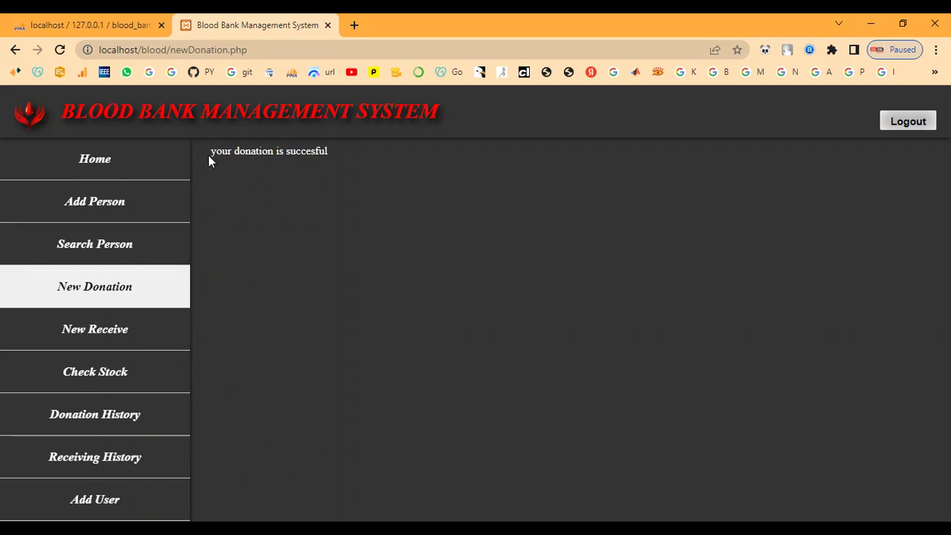
drag(211, 151, 381, 156)
click(346, 235)
- Search Personal ID 3 again and check the new 3-unit donation dated 2022-11-24 in Donation History
click(83, 251)
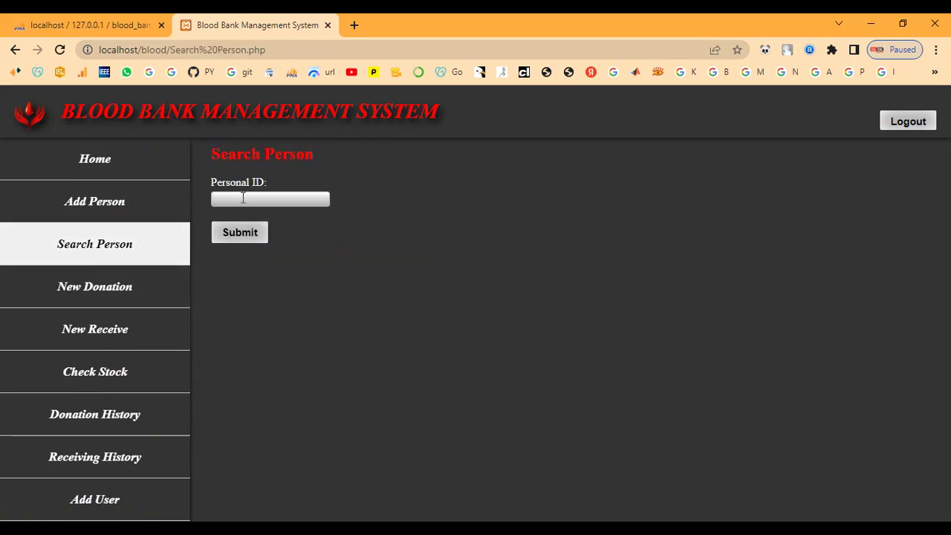
click(243, 198)
click(268, 229)
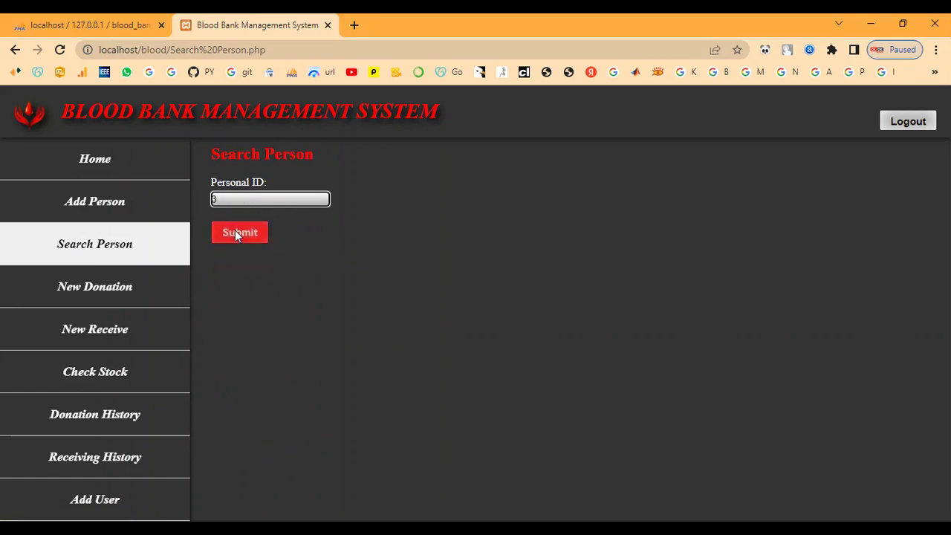
click(235, 232)
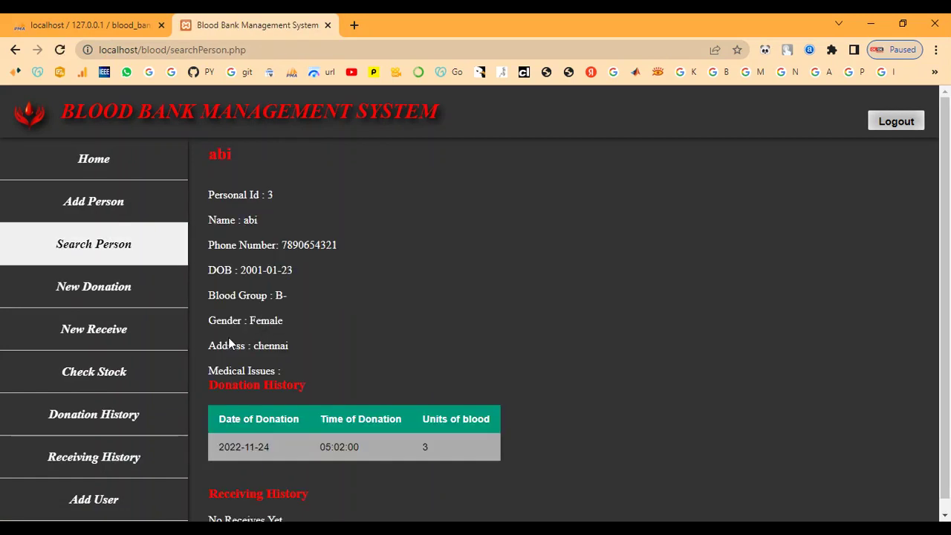
scroll(256, 346, down, 1)
drag(215, 386, 306, 375)
click(354, 378)
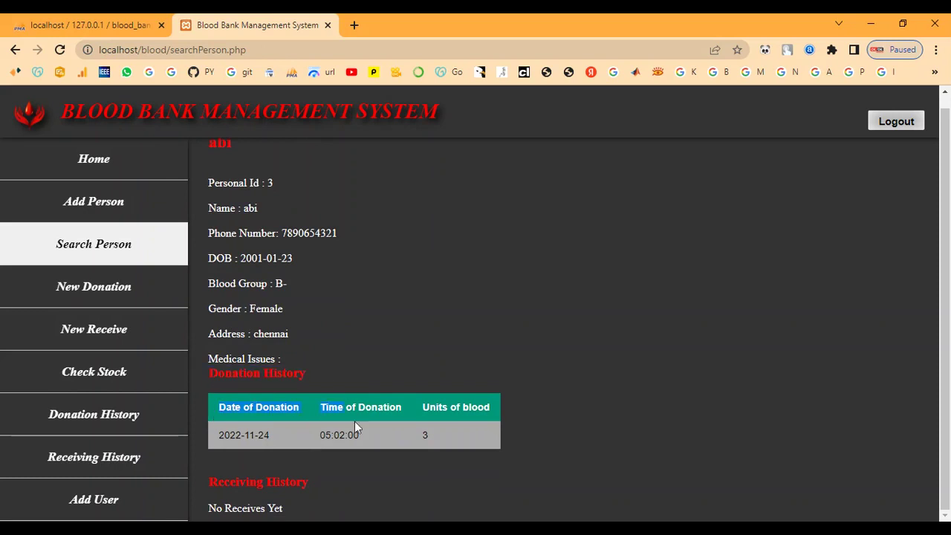
drag(354, 421, 461, 430)
click(407, 324)
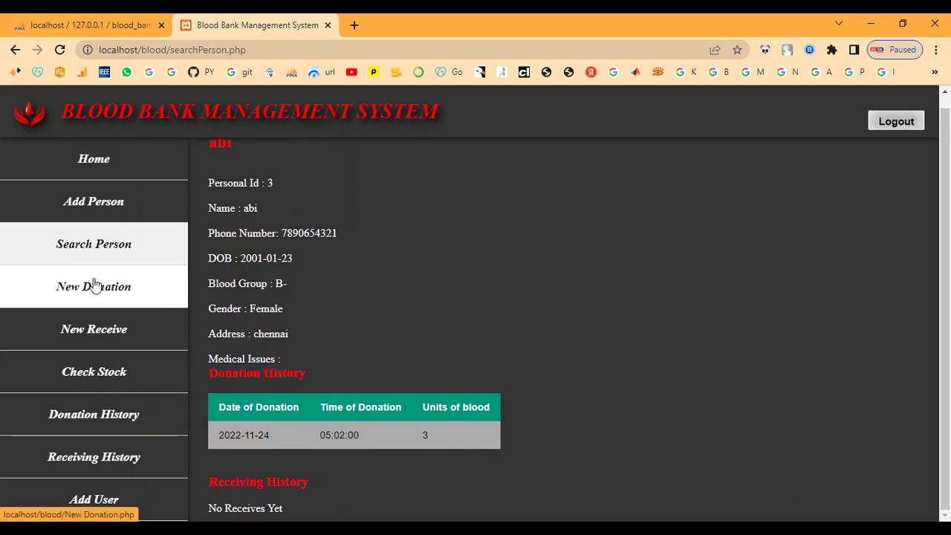
- Record Personal Id 3 receiving 2 units at admitted hospital 'hospital' and check the success message
click(106, 331)
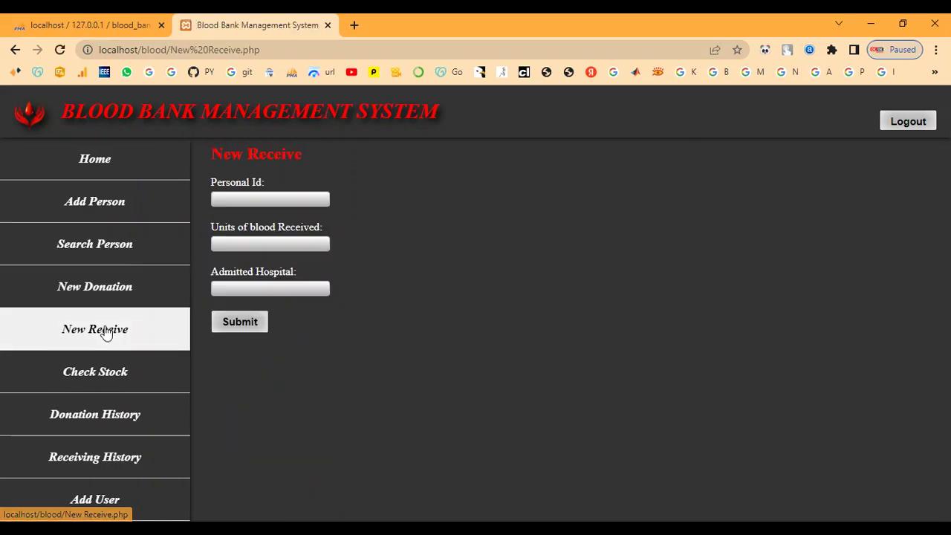
click(249, 199)
text(3)
click(244, 245)
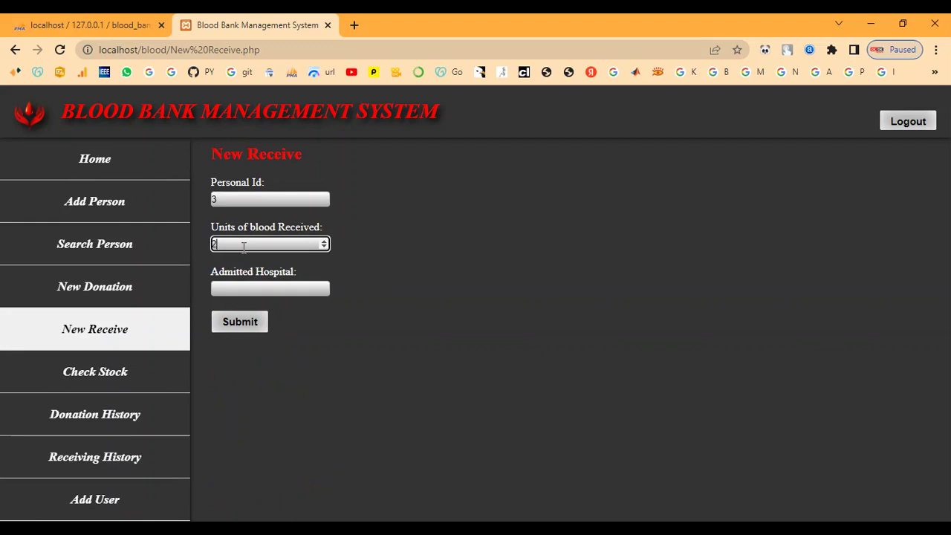
click(245, 290)
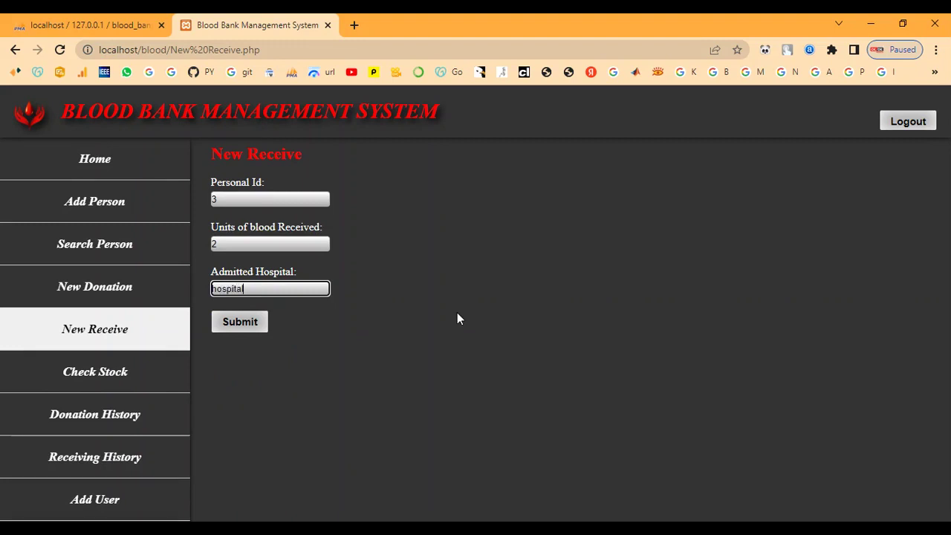
click(251, 321)
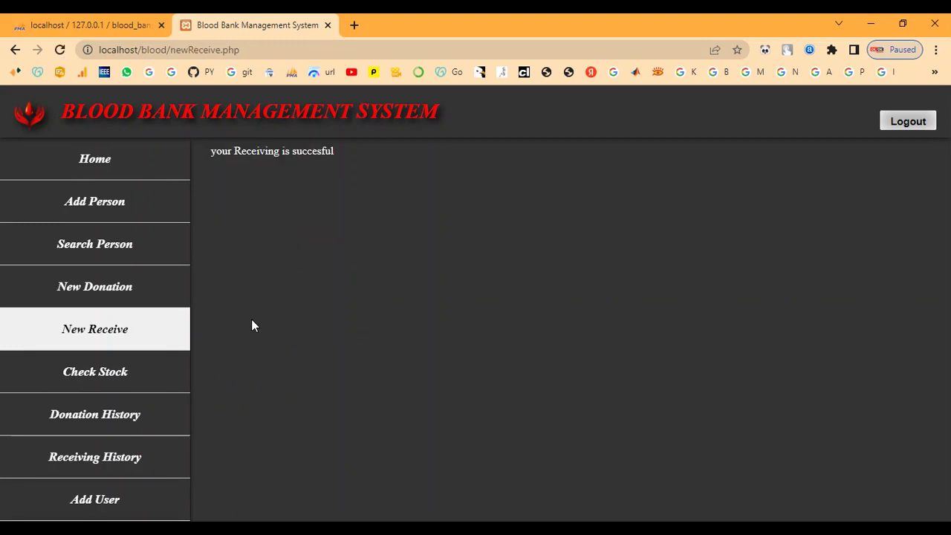
drag(214, 158, 350, 197)
click(350, 198)
- Search Personal ID 3, review its new receiving record, then display the blood stock levels
click(65, 249)
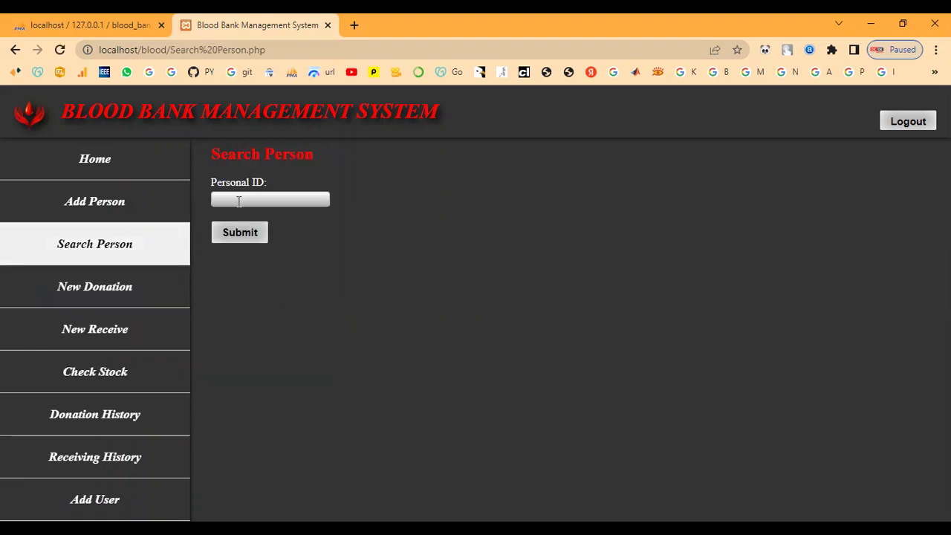
click(240, 200)
click(265, 229)
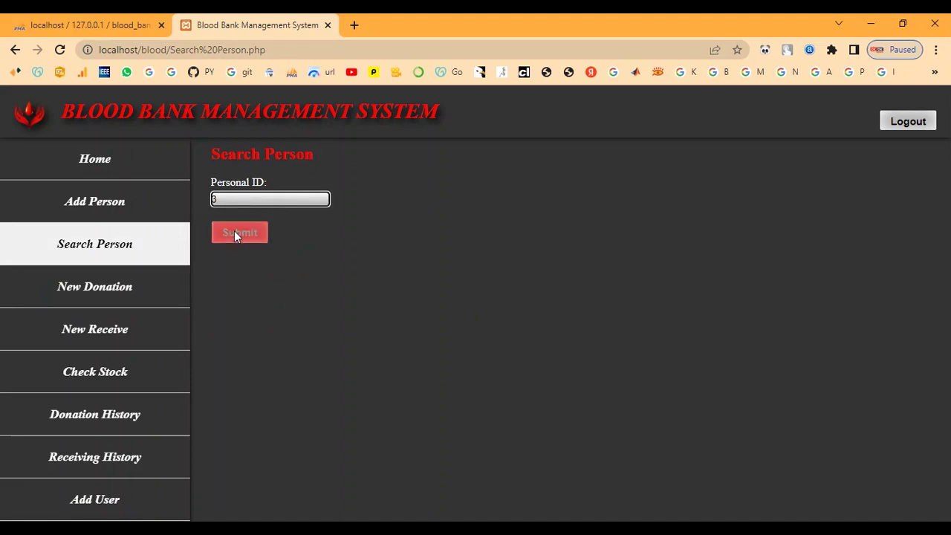
click(234, 231)
scroll(259, 334, down, 1)
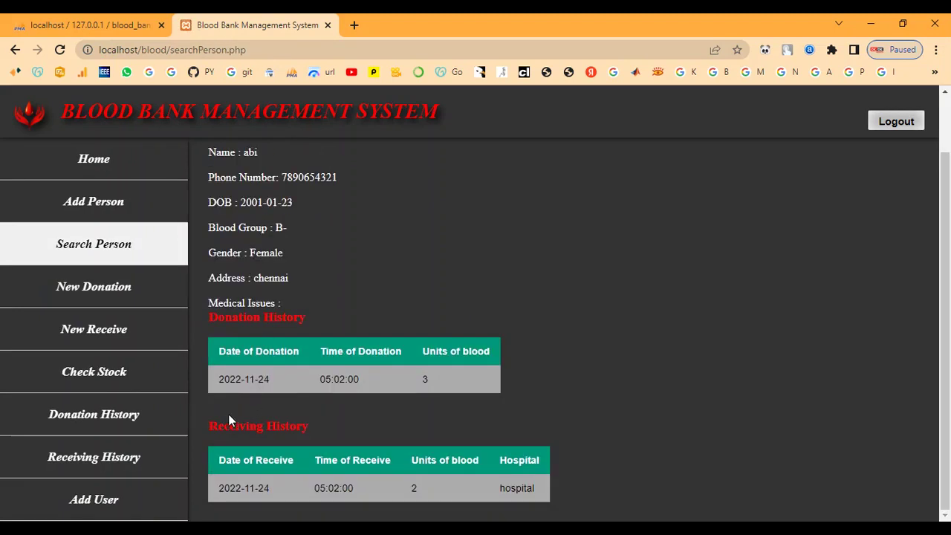
drag(211, 424, 311, 425)
click(290, 434)
drag(220, 458, 571, 474)
click(495, 431)
scroll(387, 416, up, 1)
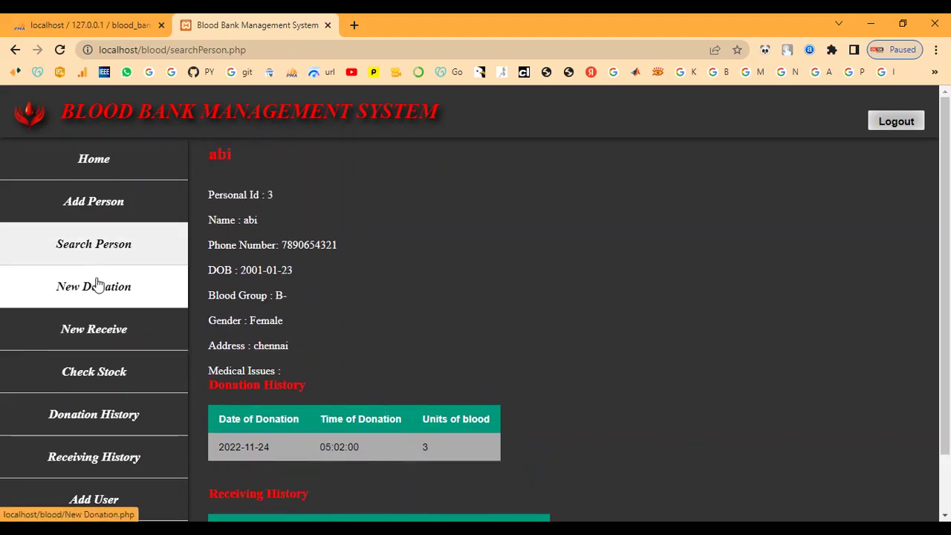
click(65, 371)
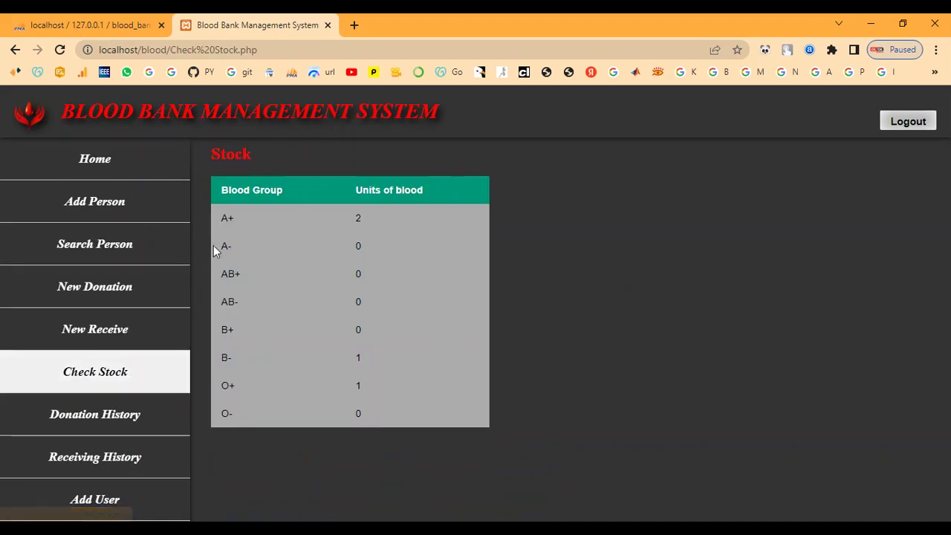
- Review the A+, A- and B- rows of the stock table, then open Donation History
drag(220, 214, 420, 267)
click(390, 343)
triple_click(235, 365)
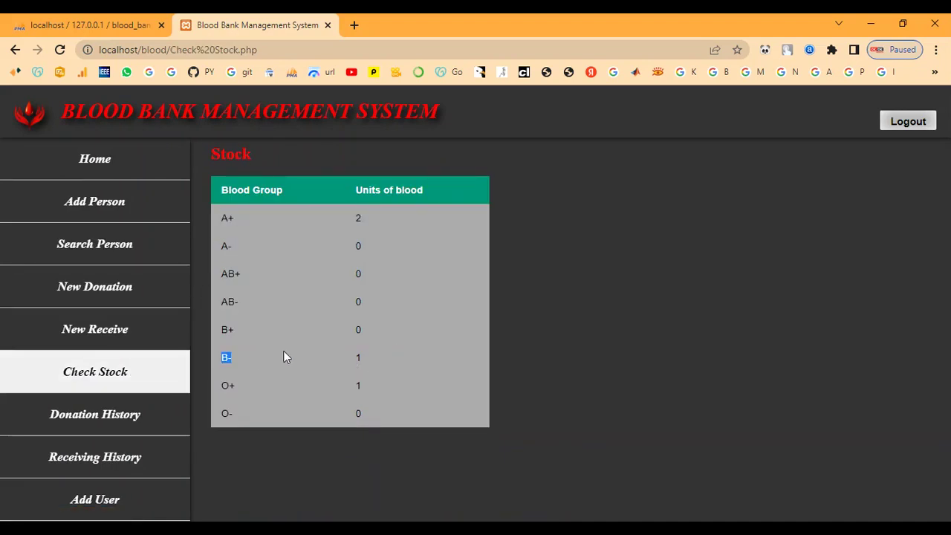
click(413, 354)
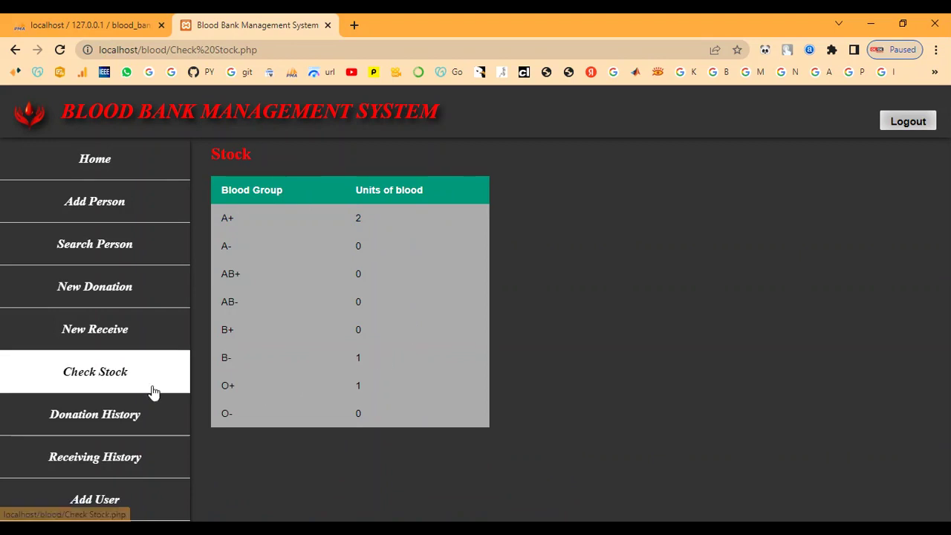
click(110, 416)
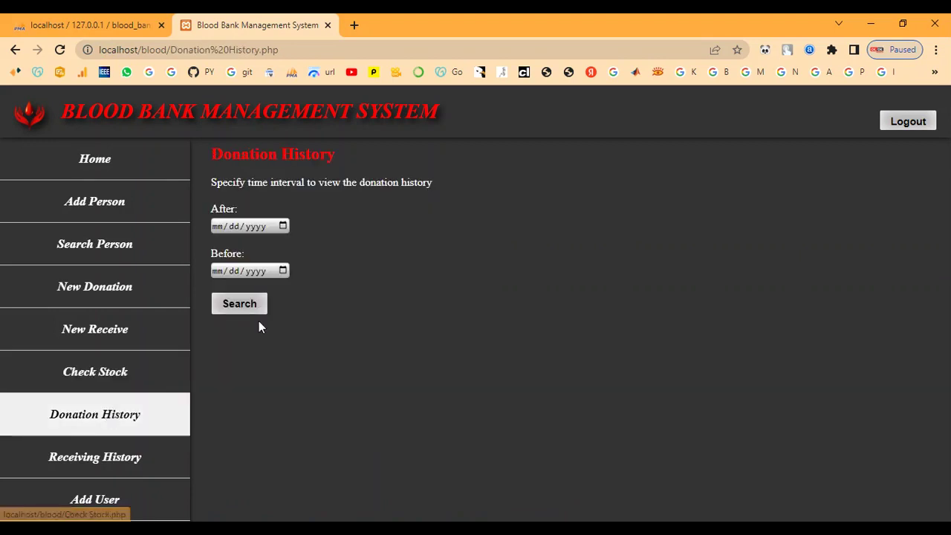
- Search donation history with both After and Before dates set to today, 11/24/2022
click(284, 226)
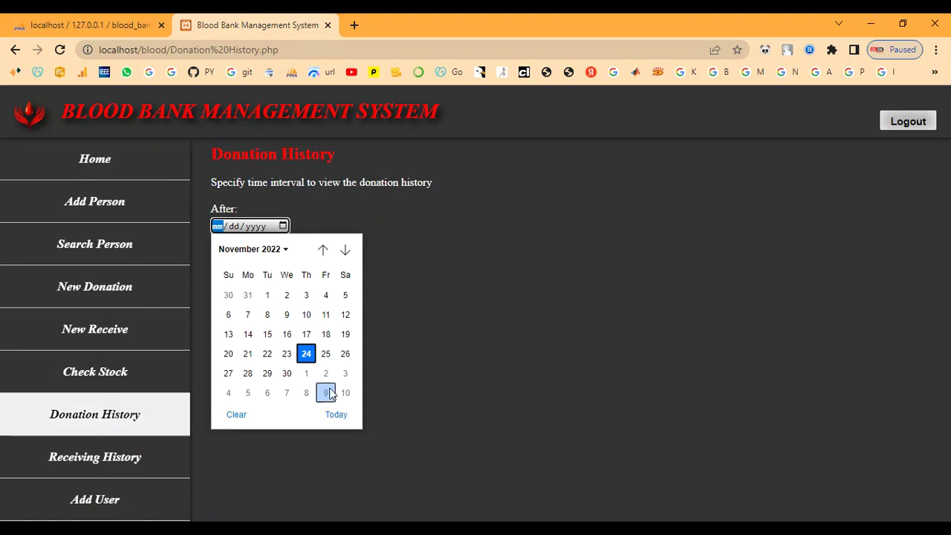
click(336, 413)
click(281, 270)
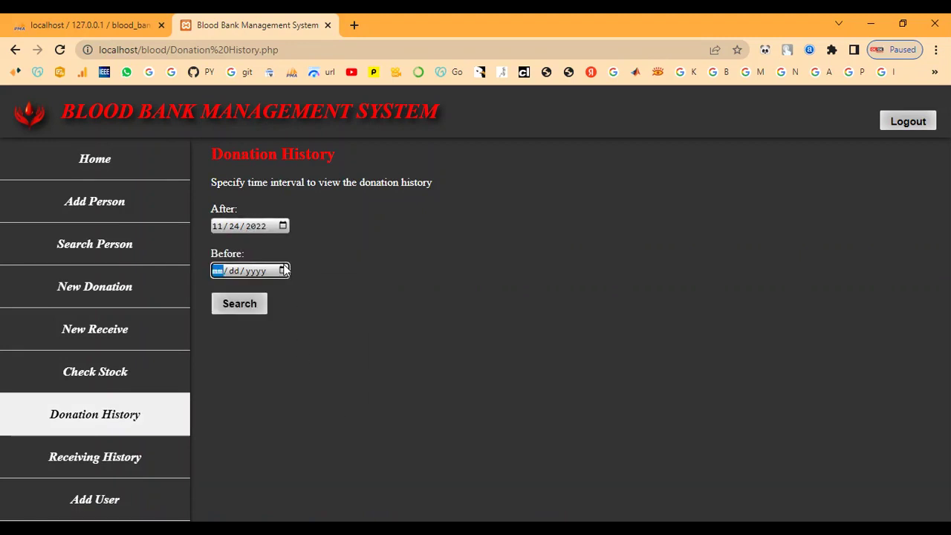
click(335, 455)
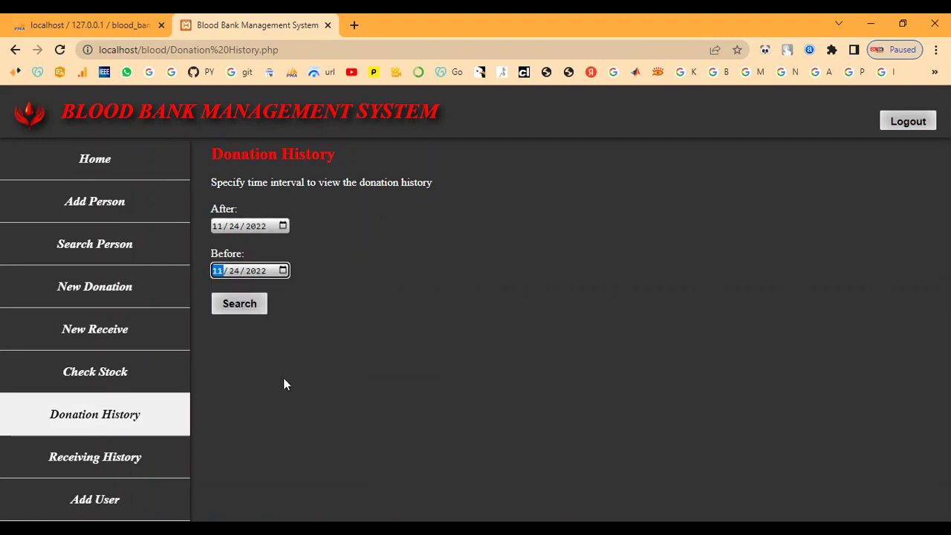
click(242, 306)
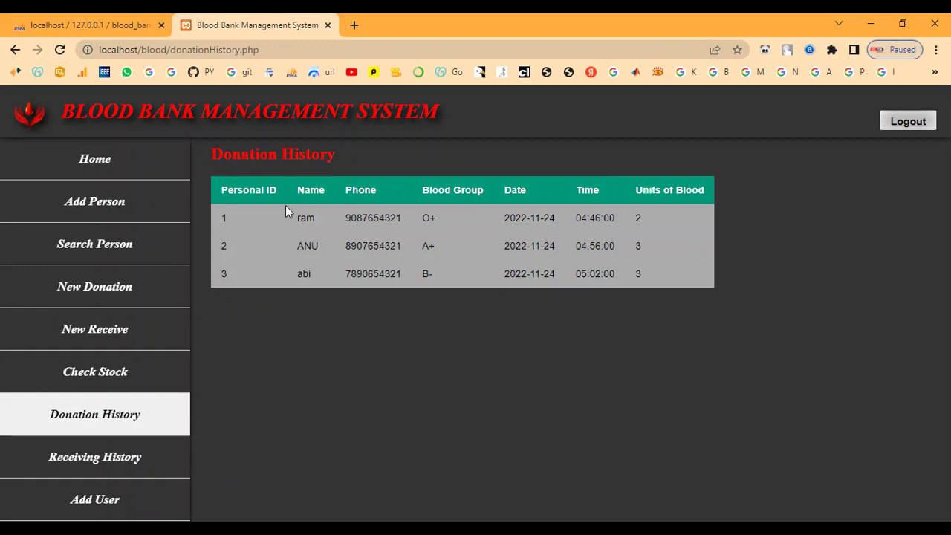
- Review the third of the three donation records, then go to Receiving History
drag(211, 273, 666, 278)
click(625, 347)
click(57, 460)
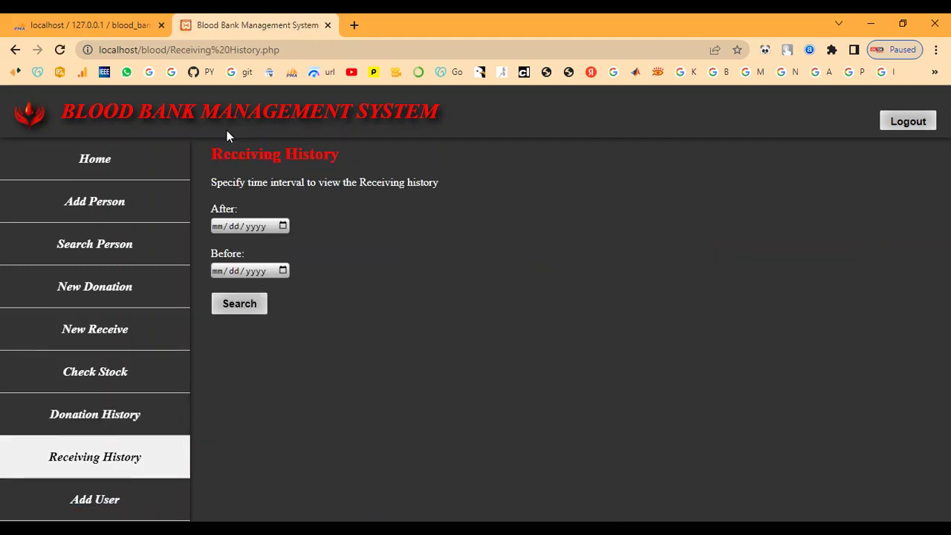
- Search receiving history for today, 11/24/2022, and review the three receipts listed
drag(227, 154, 340, 155)
click(396, 188)
click(281, 225)
click(336, 413)
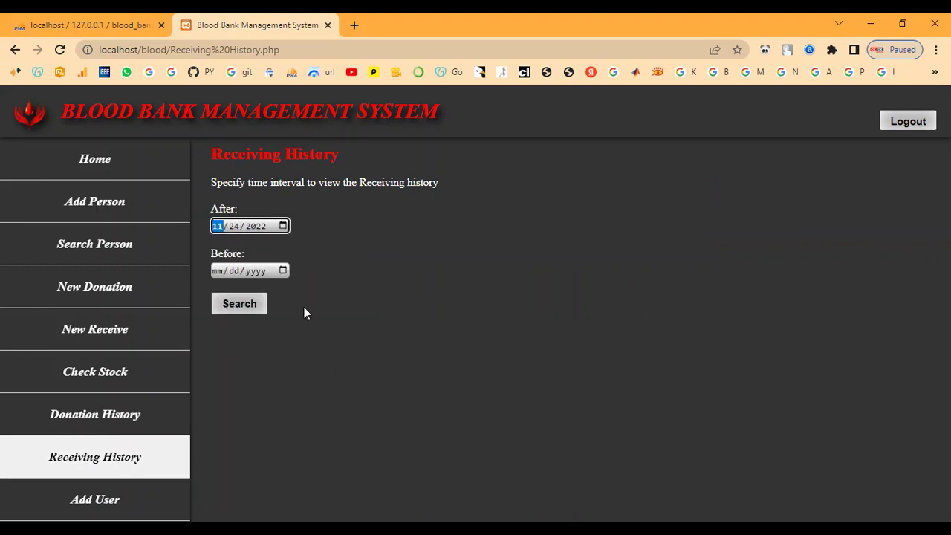
click(283, 270)
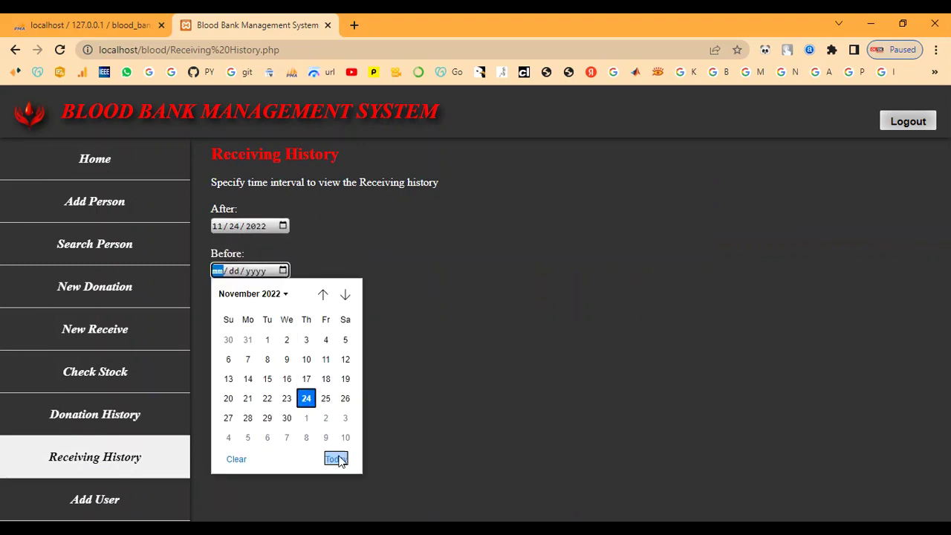
click(336, 459)
click(239, 303)
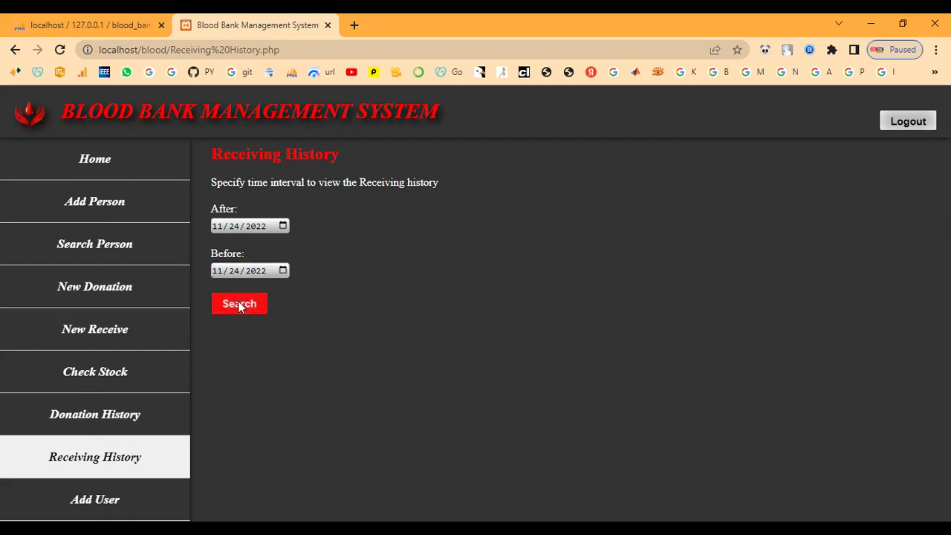
drag(221, 271, 809, 290)
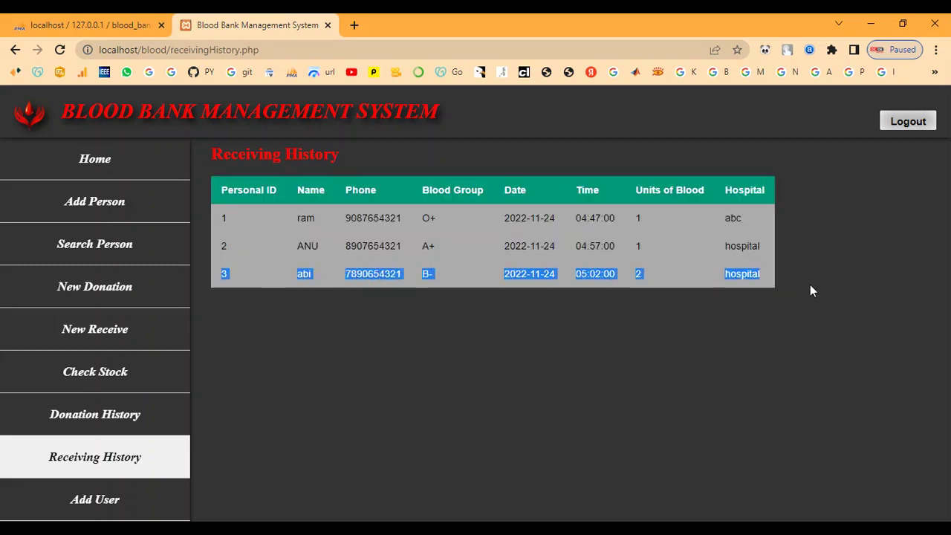
click(384, 399)
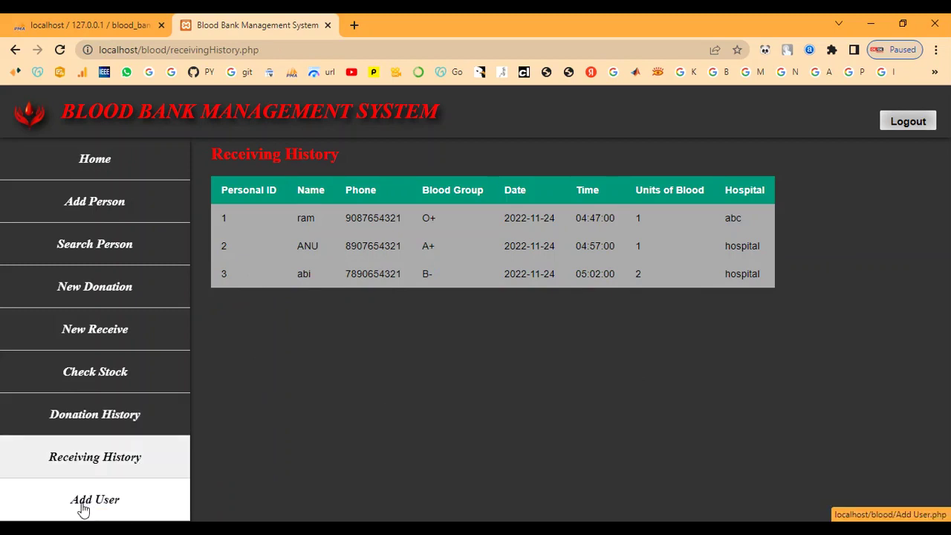
- Look up Personal ID 3 through Search Person and review their Receiving History
click(90, 165)
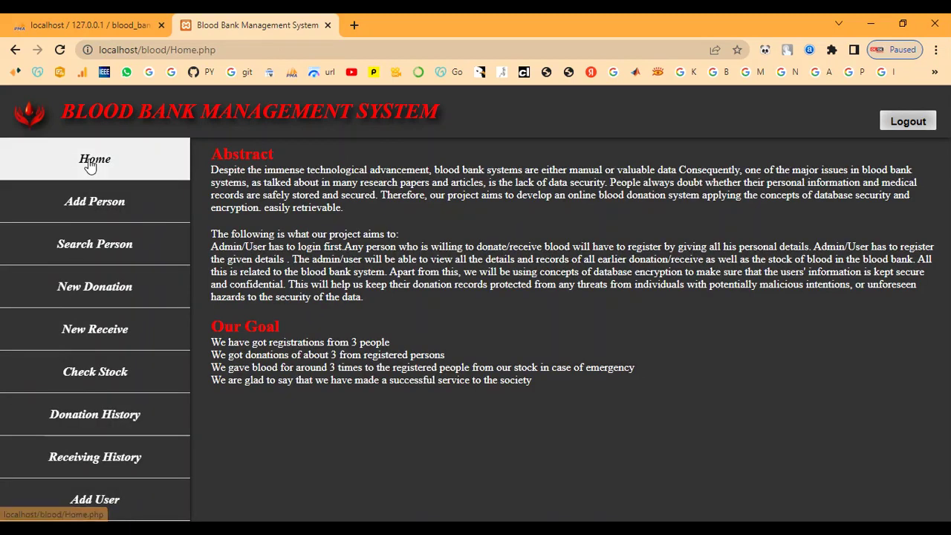
click(106, 246)
click(251, 200)
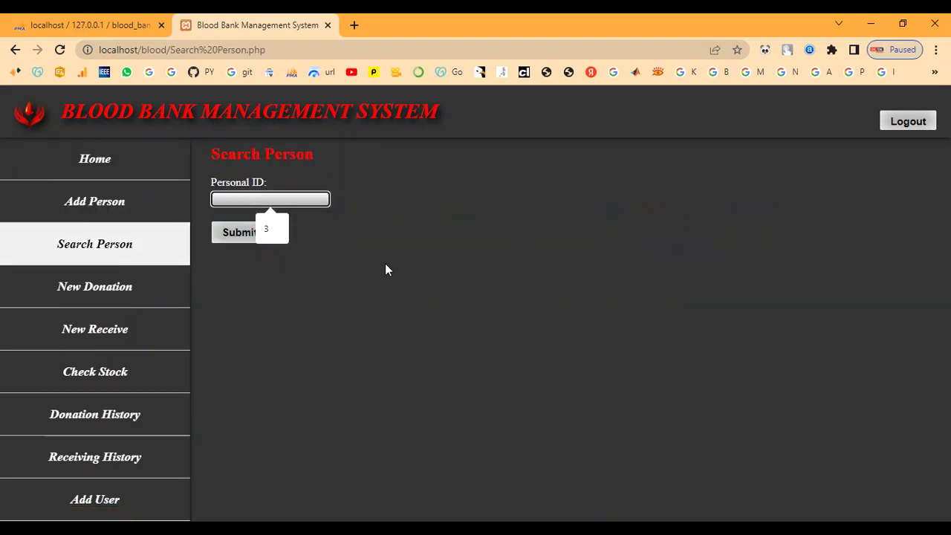
click(236, 231)
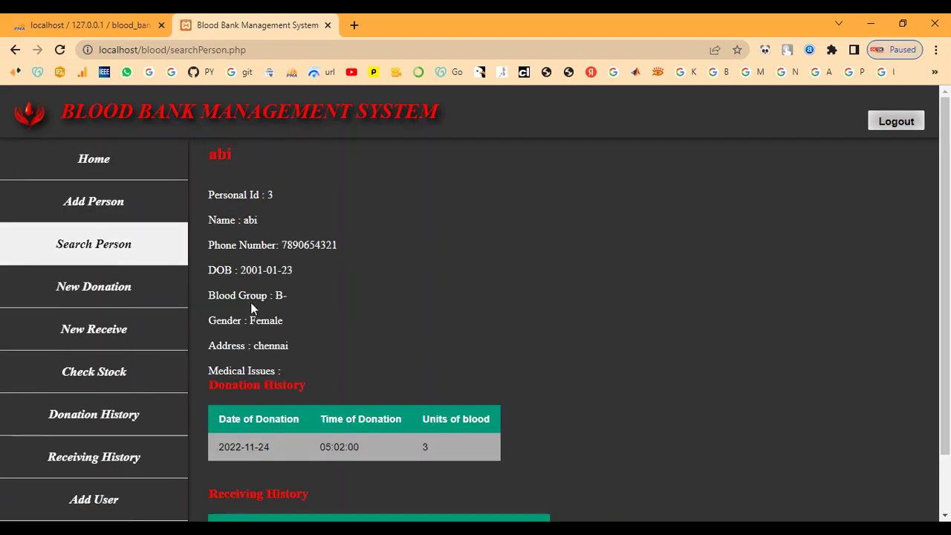
scroll(253, 372, down, 1)
drag(211, 430, 309, 431)
click(332, 450)
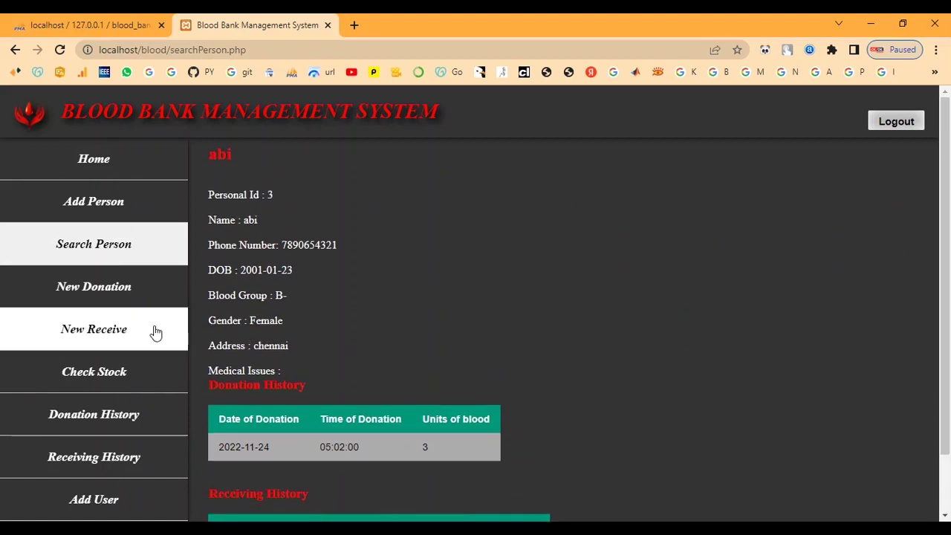
- Return home and log out of the admin session
click(162, 170)
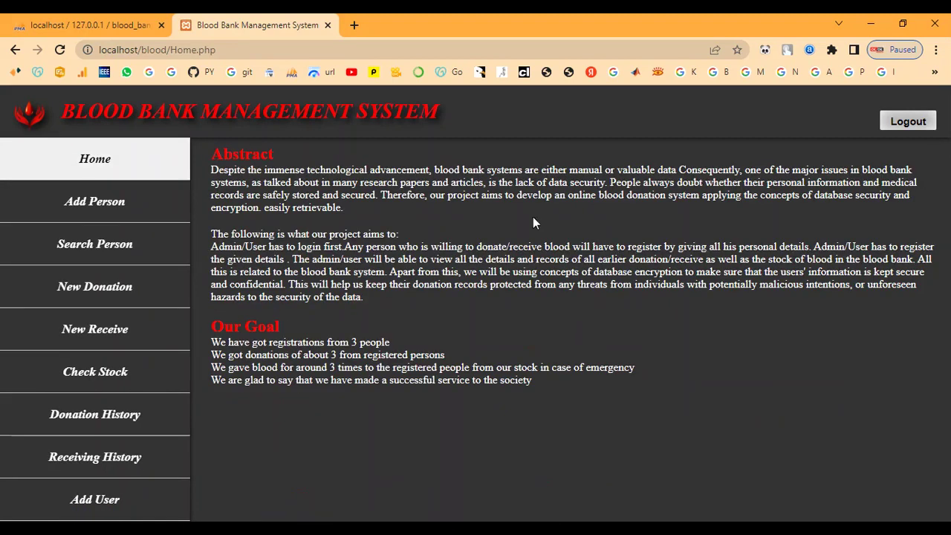
click(907, 121)
scroll(538, 279, down, 1)
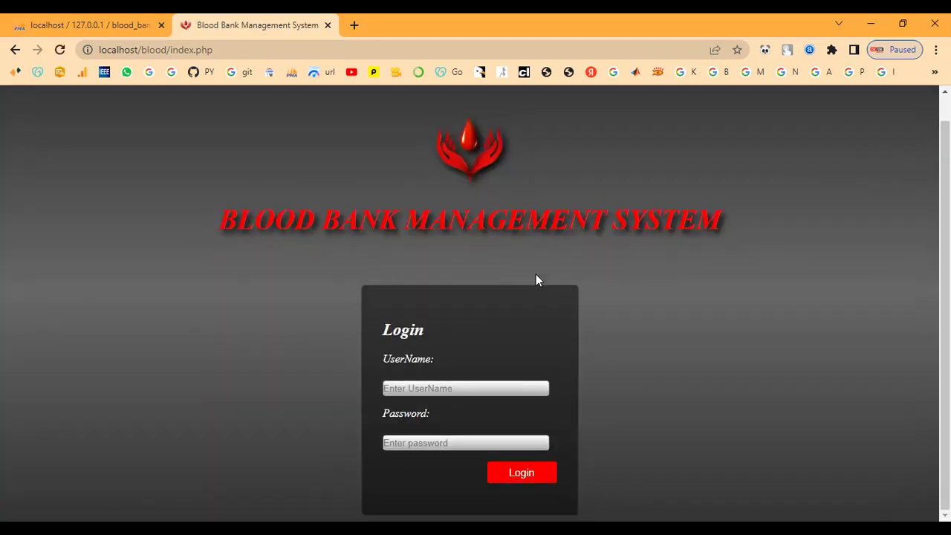